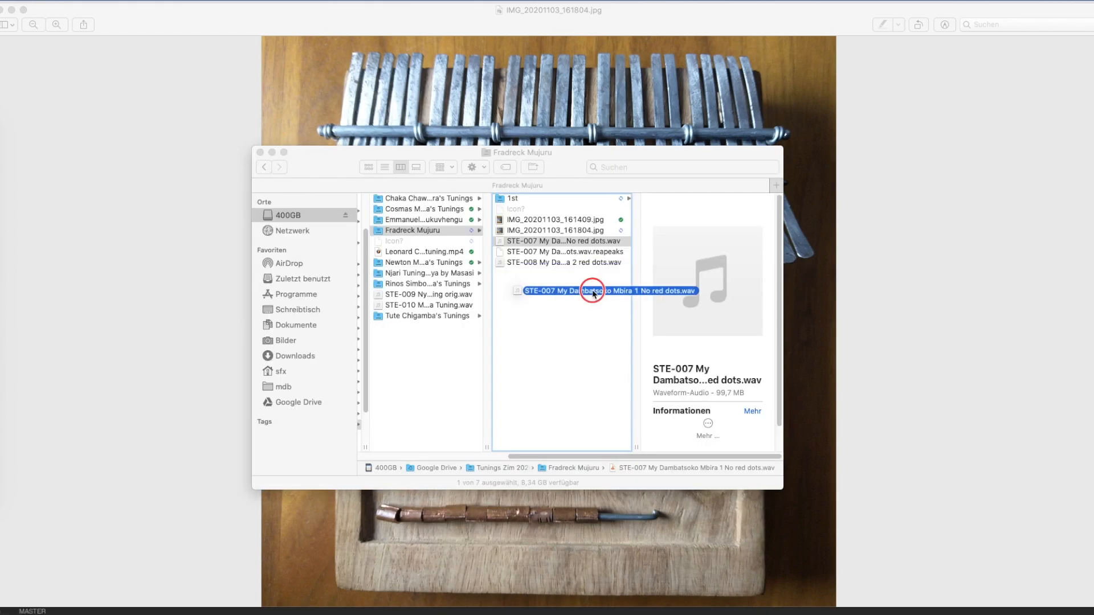
- Switch to REAPER and import "STE-007 My Dambatsoko Mbira 1 No red dots.wav" onto a new track at the project start
{"action": "key", "text": "super+Tab"}
{"action": "key", "text": "super+Tab"}
{"action": "key", "text": "super+Tab"}
{"action": "left_click_drag", "start_coordinate": [557, 298], "coordinate": [127, 439]}
- Examine the recording's whole waveform and the individual notes near its beginning
{"action": "scroll", "coordinate": [485, 340], "scroll_direction": "down", "scroll_amount": 3}
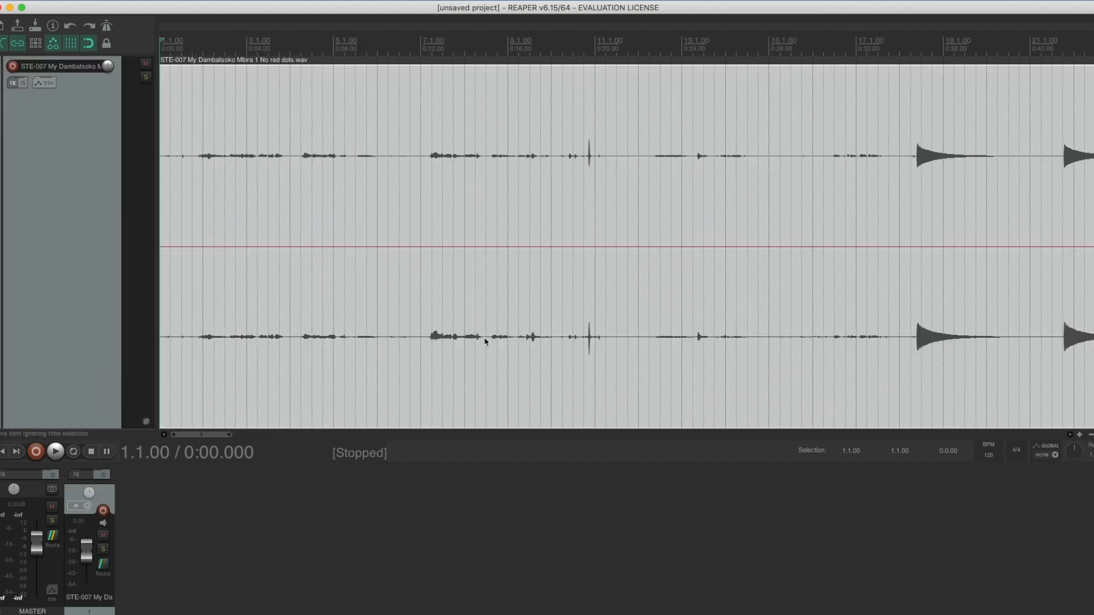
{"action": "scroll", "coordinate": [484, 341], "scroll_direction": "down", "scroll_amount": 8}
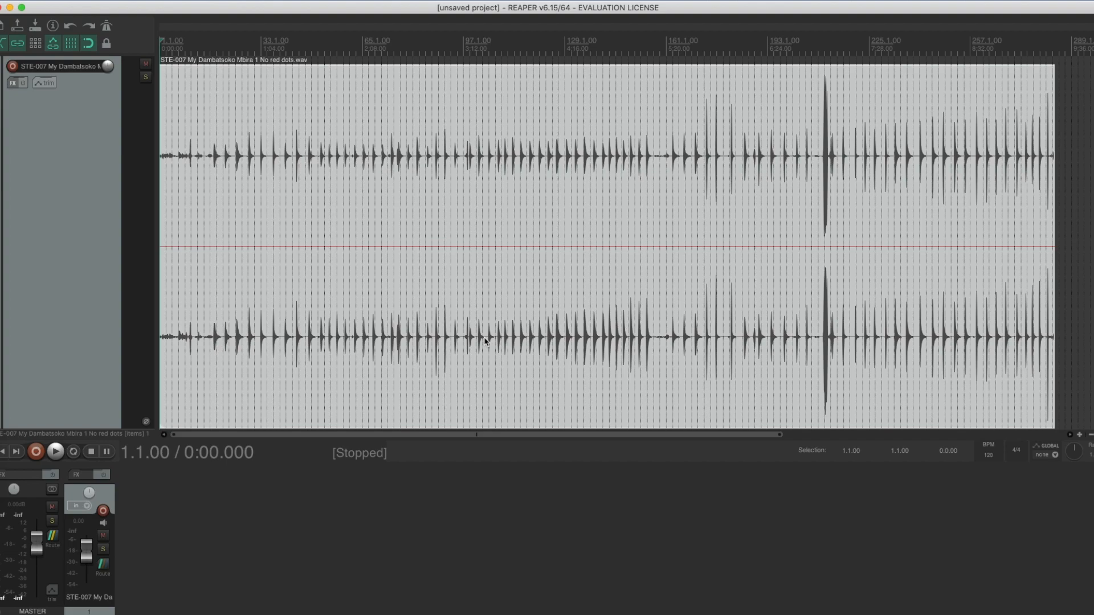
{"action": "scroll", "coordinate": [212, 372], "scroll_direction": "up", "scroll_amount": 3}
{"action": "left_click", "coordinate": [356, 375]}
{"action": "scroll", "coordinate": [527, 379], "scroll_direction": "up", "scroll_amount": 4}
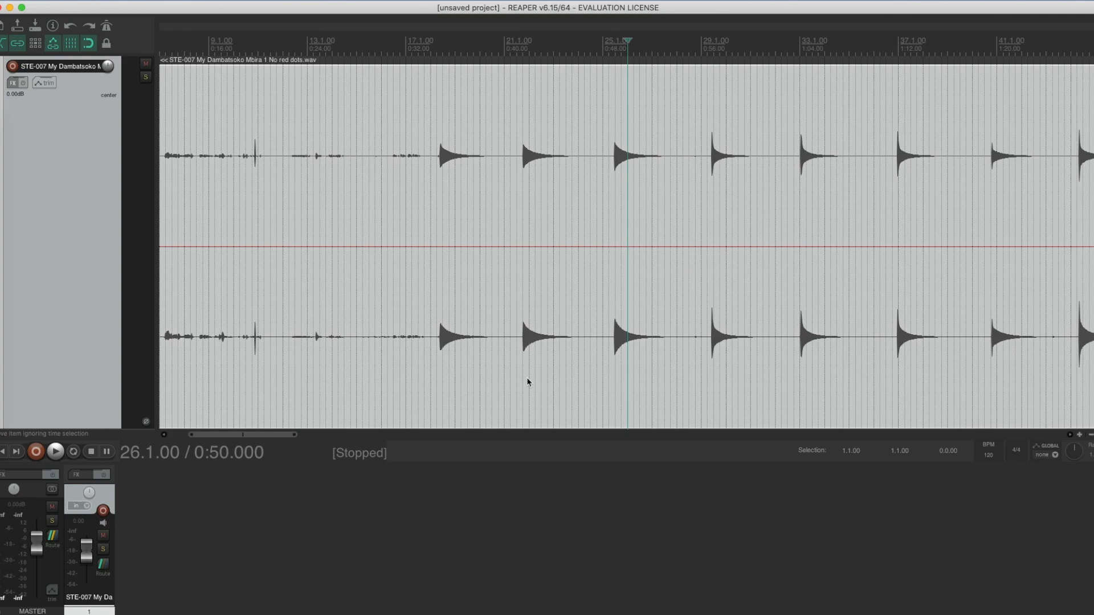
{"action": "key", "text": "plus"}
{"action": "key", "text": "plus"}
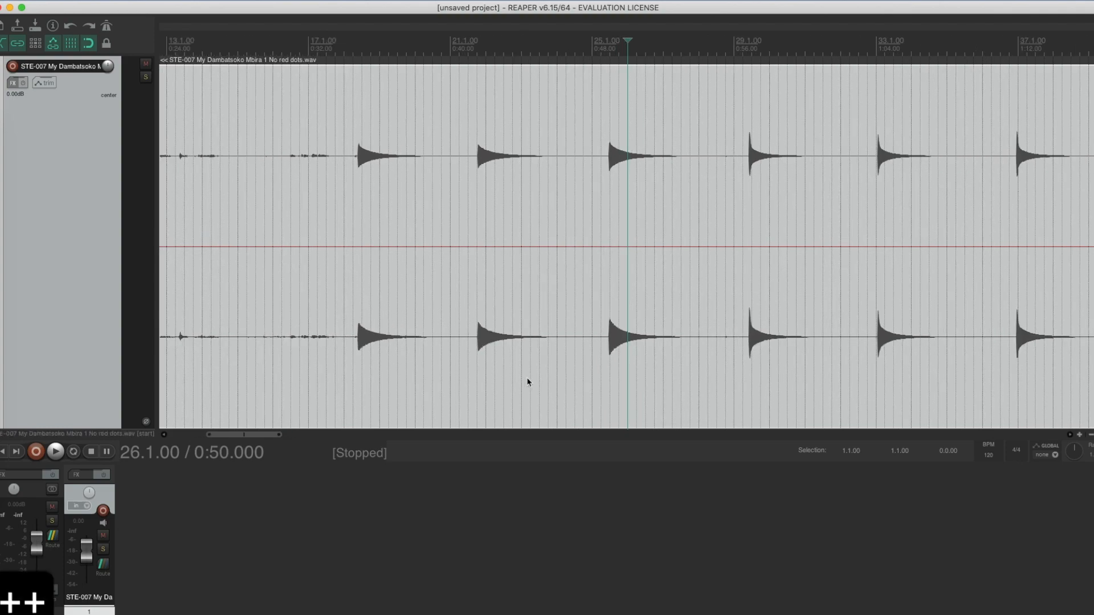
{"action": "key", "text": "minus"}
{"action": "key", "text": "minus"}
{"action": "key", "text": "minus"}
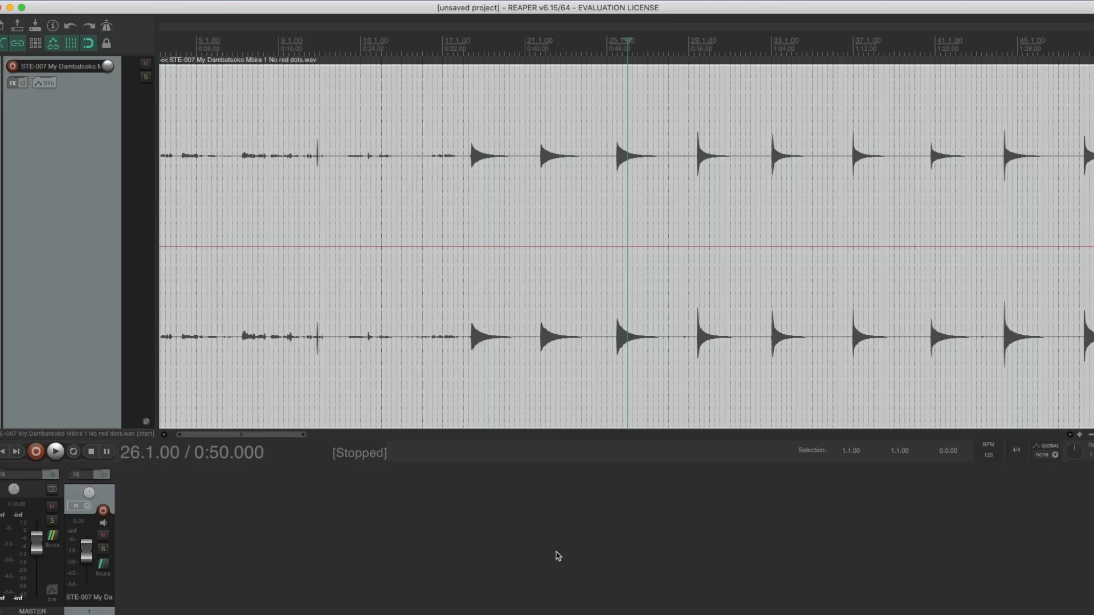
- Turn on per-track ripple editing and disable snapping
{"action": "left_click", "coordinate": [232, 0]}
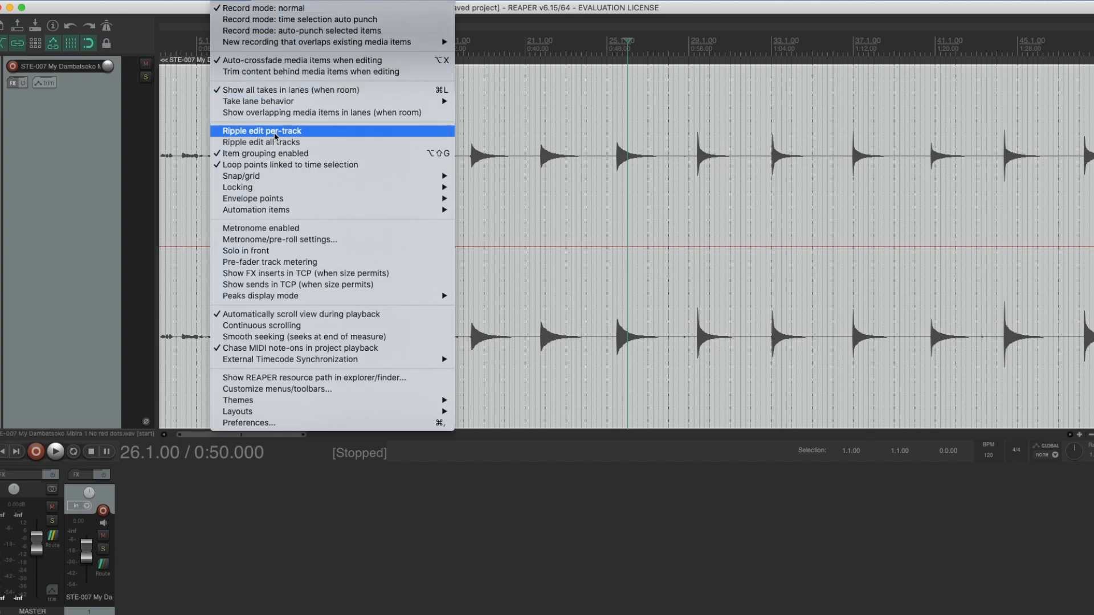
{"action": "left_click", "coordinate": [275, 136]}
{"action": "left_click", "coordinate": [228, 3]}
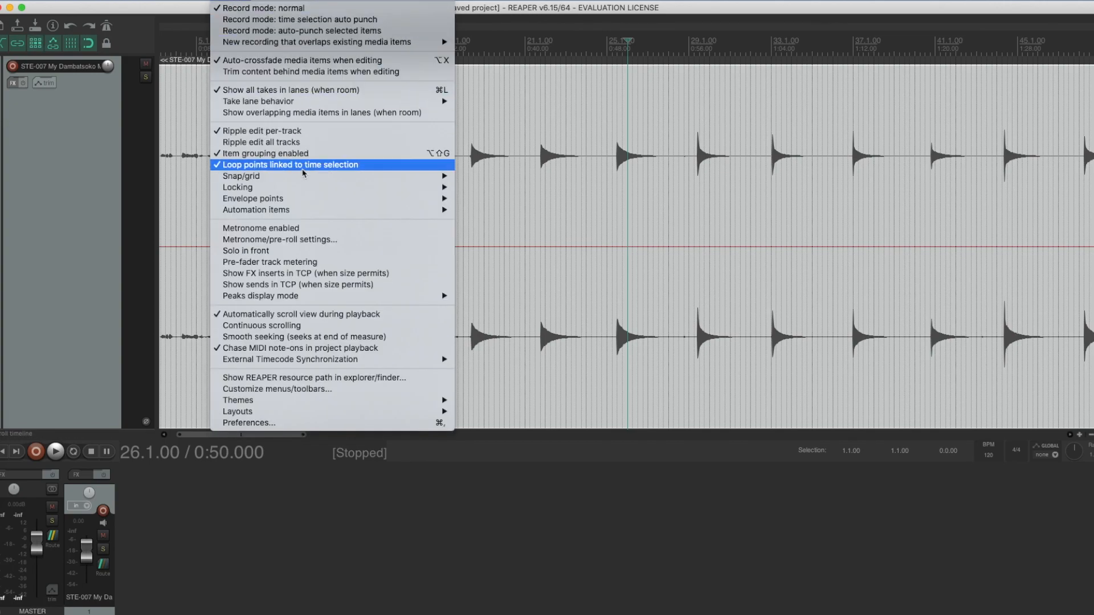
{"action": "mouse_move", "coordinate": [307, 179]}
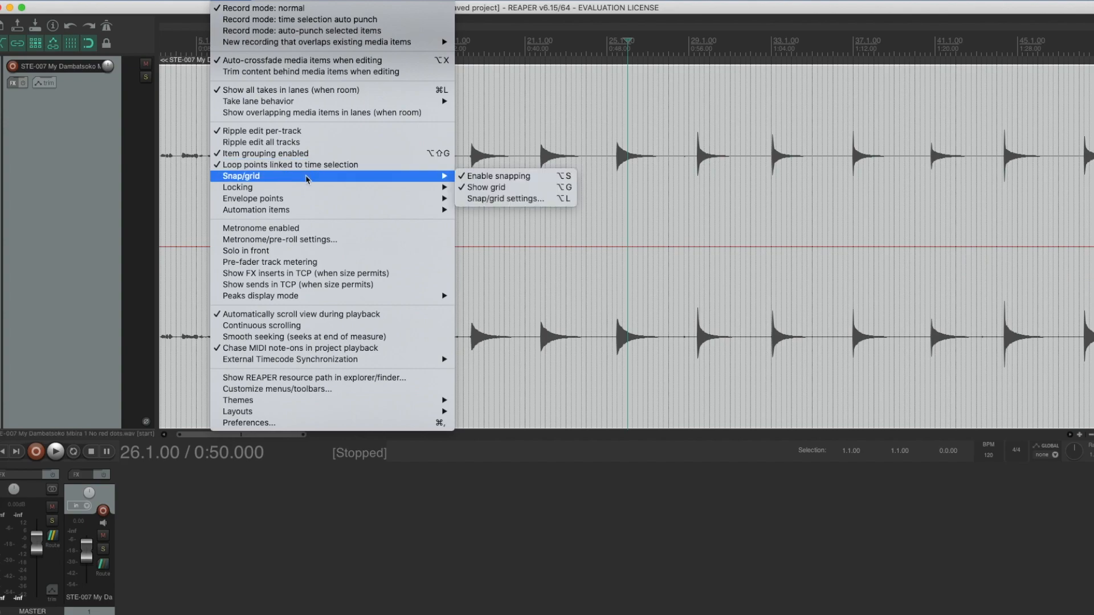
{"action": "left_click", "coordinate": [538, 177]}
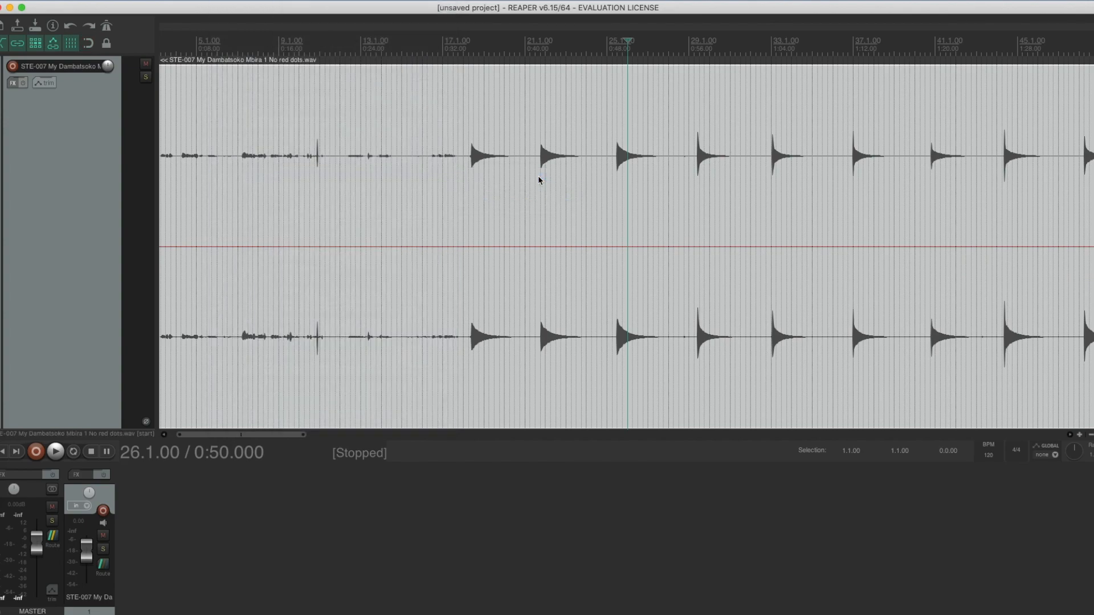
- Set the media appearance preferences to display item gain and use the item volume handle "+0dB is center of item"
{"action": "left_click", "coordinate": [29, 3]}
{"action": "left_click", "coordinate": [32, 27]}
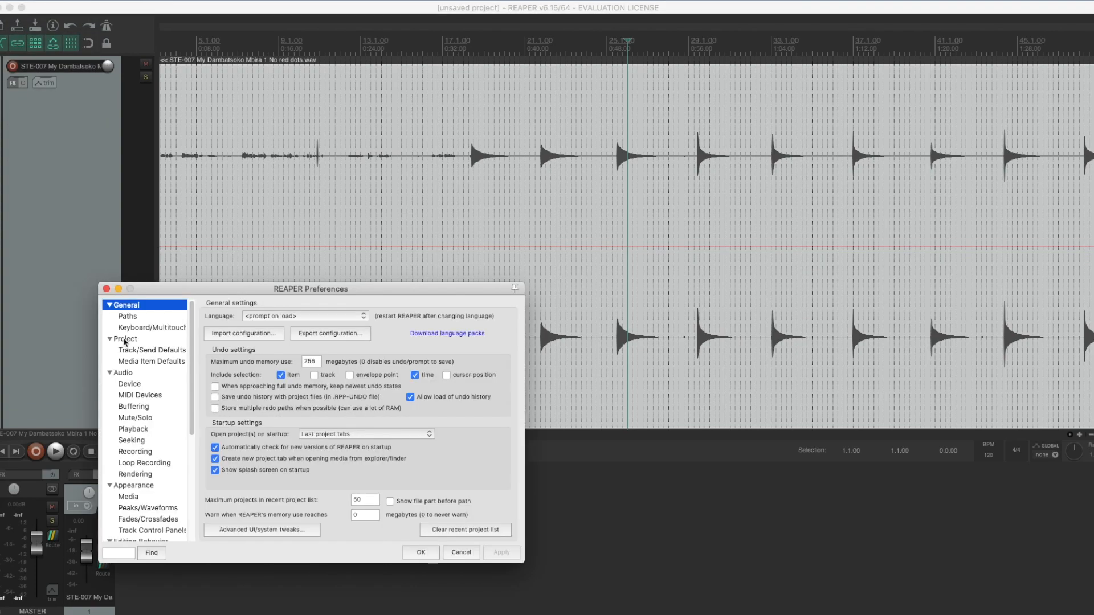
{"action": "left_click", "coordinate": [135, 499]}
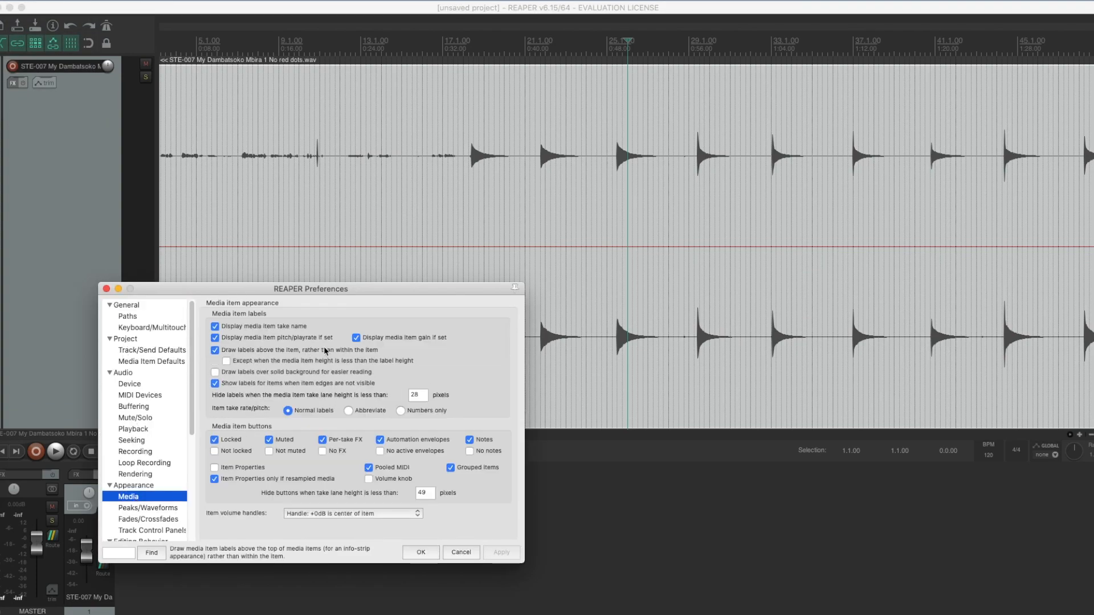
{"action": "left_click", "coordinate": [397, 341]}
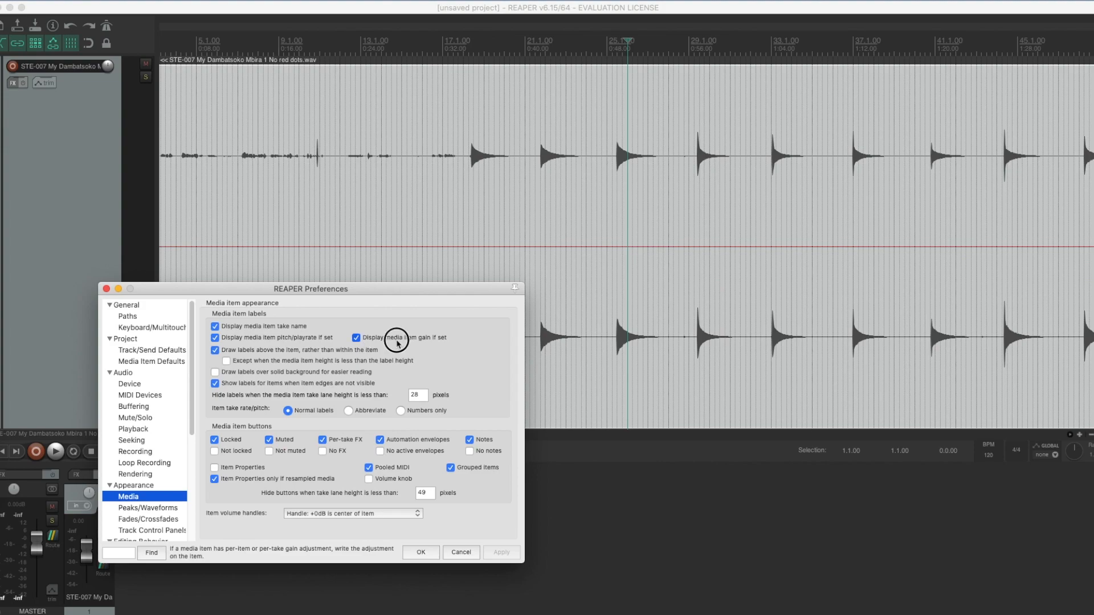
{"action": "left_click", "coordinate": [397, 340]}
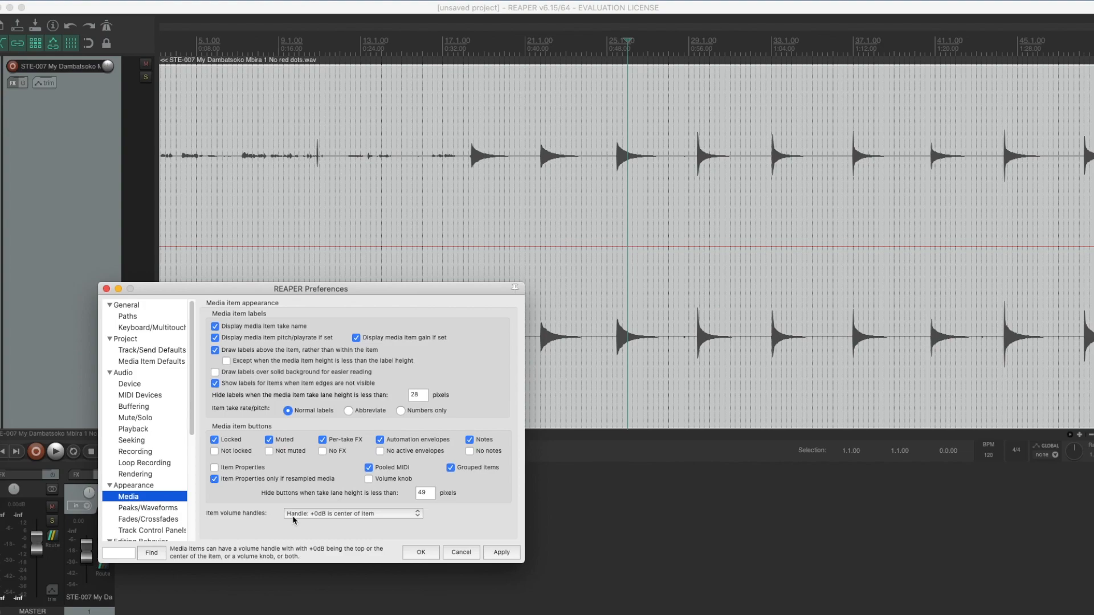
{"action": "left_click", "coordinate": [319, 516]}
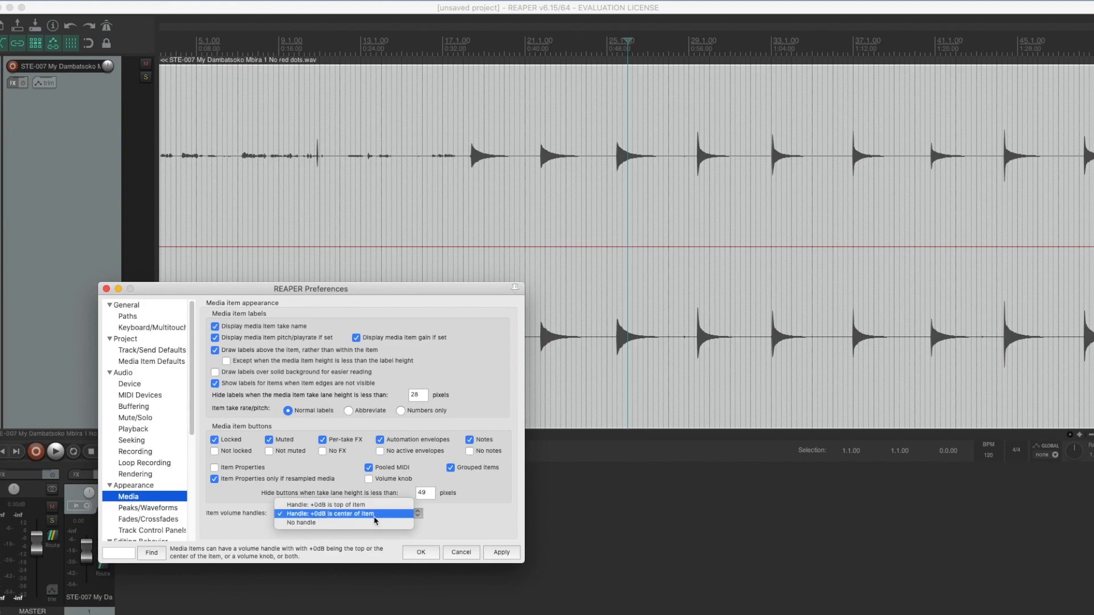
{"action": "left_click", "coordinate": [375, 515]}
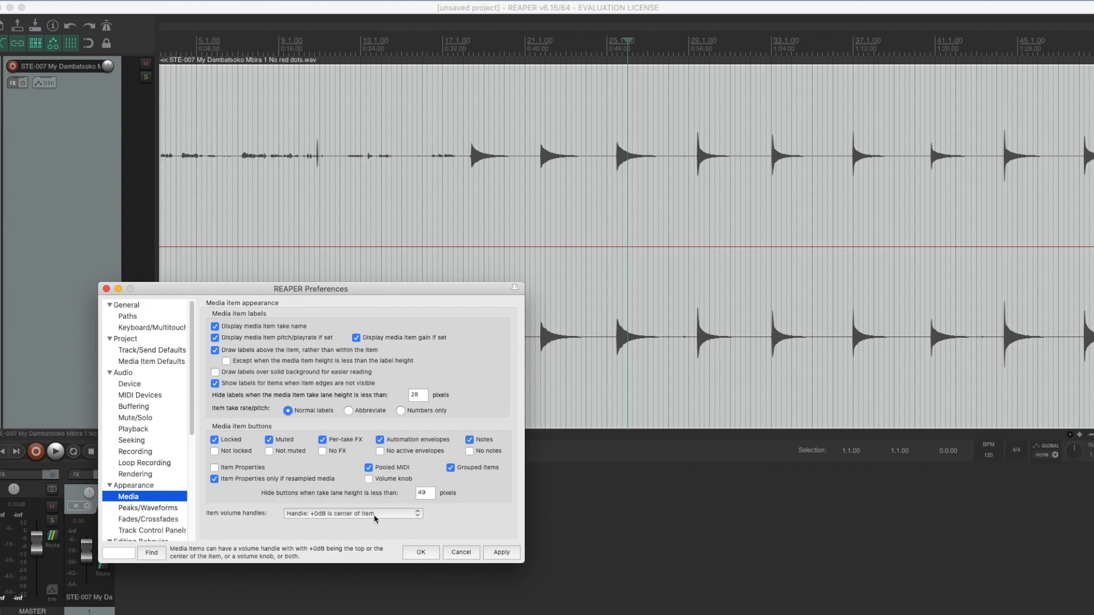
{"action": "left_click", "coordinate": [419, 552]}
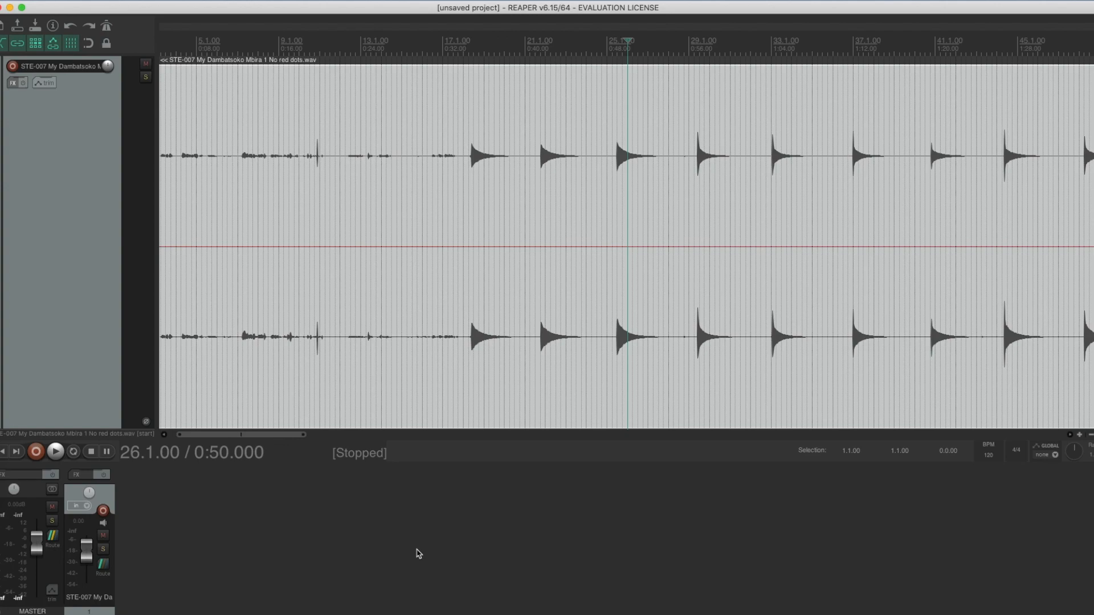
- Save the project as Dambatsoko 1 in the folder containing the recording
{"action": "key", "text": "super+s"}
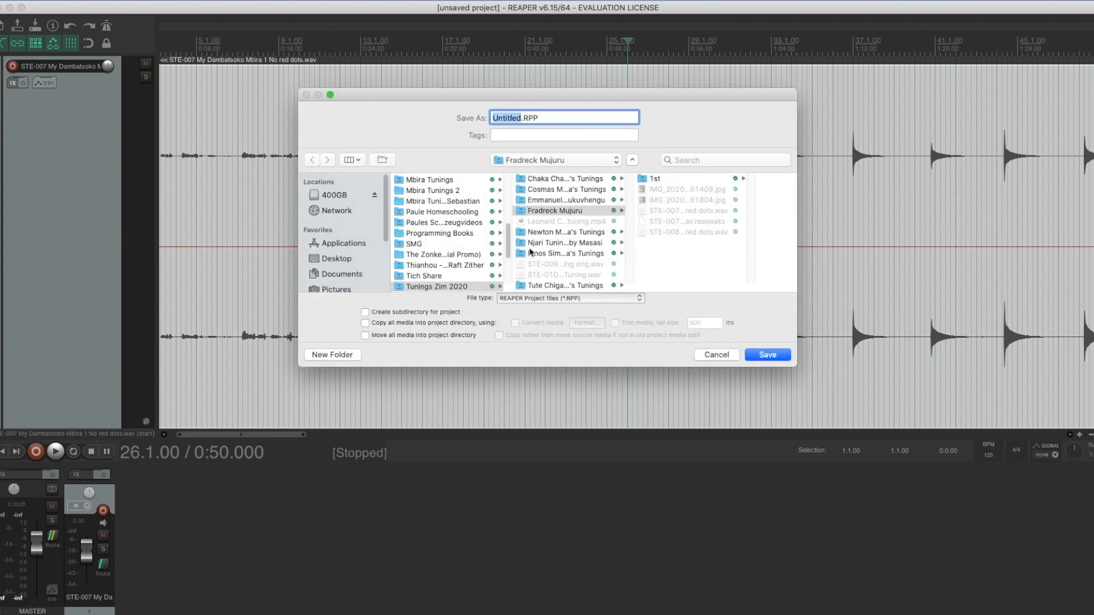
{"action": "type", "text": "Dambatsoko 1"}
{"action": "key", "text": "Return"}
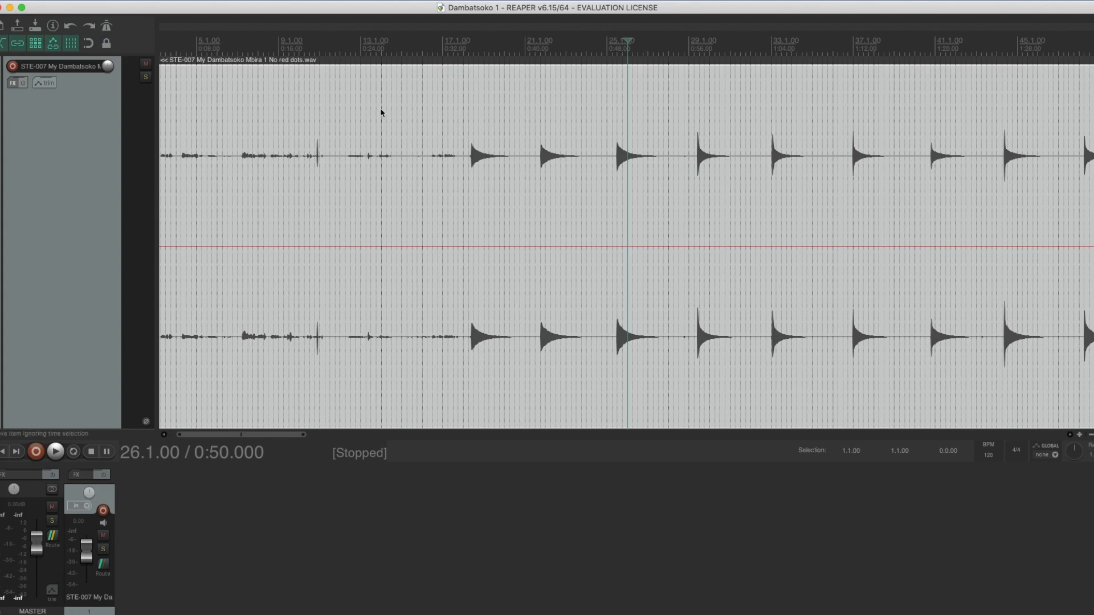
- Find and run the action "Item properties: Set take channel mode to mono (downmix)" on the recording
{"action": "left_click", "coordinate": [279, 0]}
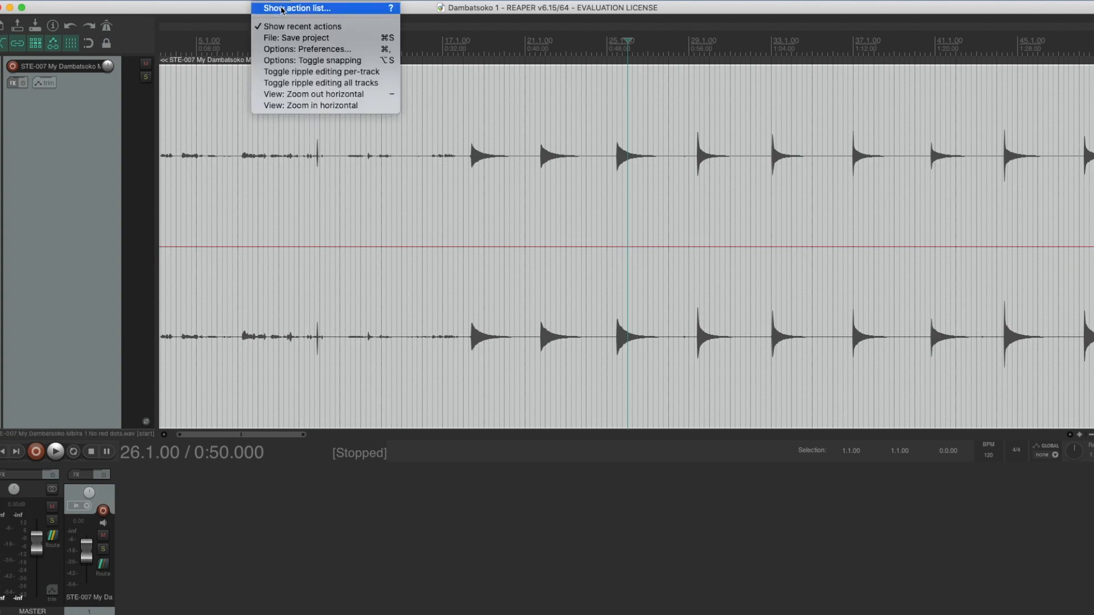
{"action": "left_click", "coordinate": [279, 7]}
{"action": "type", "text": "mono"}
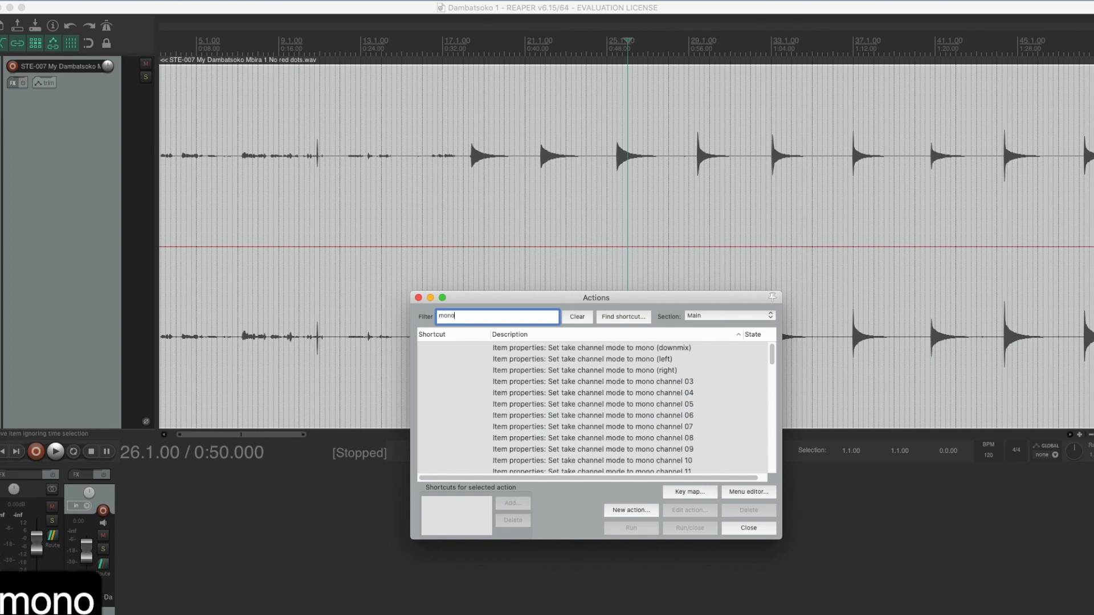
{"action": "left_click", "coordinate": [595, 351]}
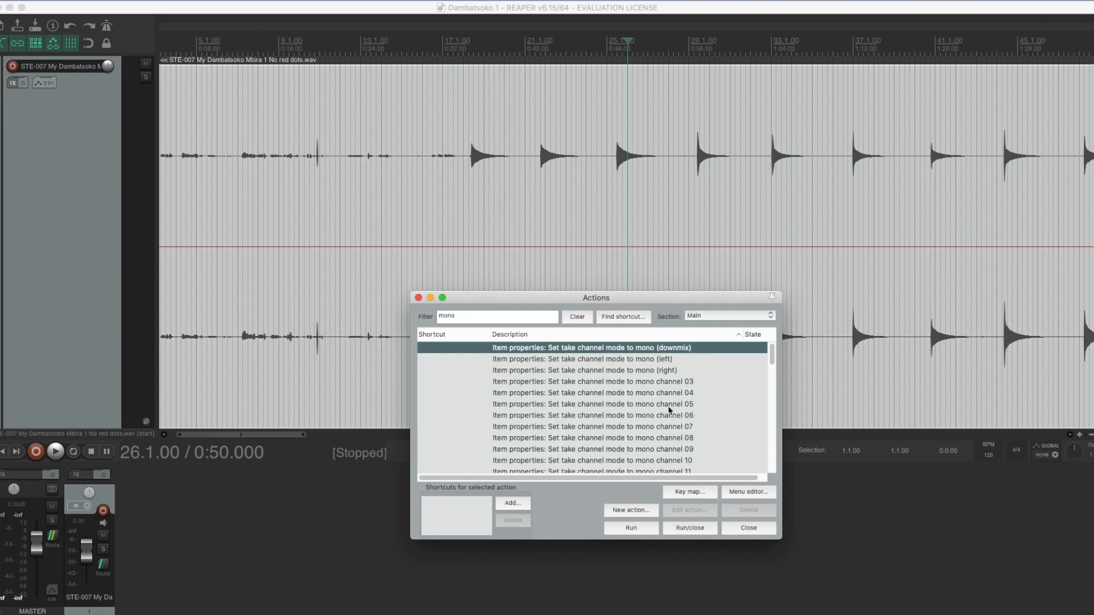
{"action": "left_click", "coordinate": [633, 528]}
{"action": "key", "text": "Escape"}
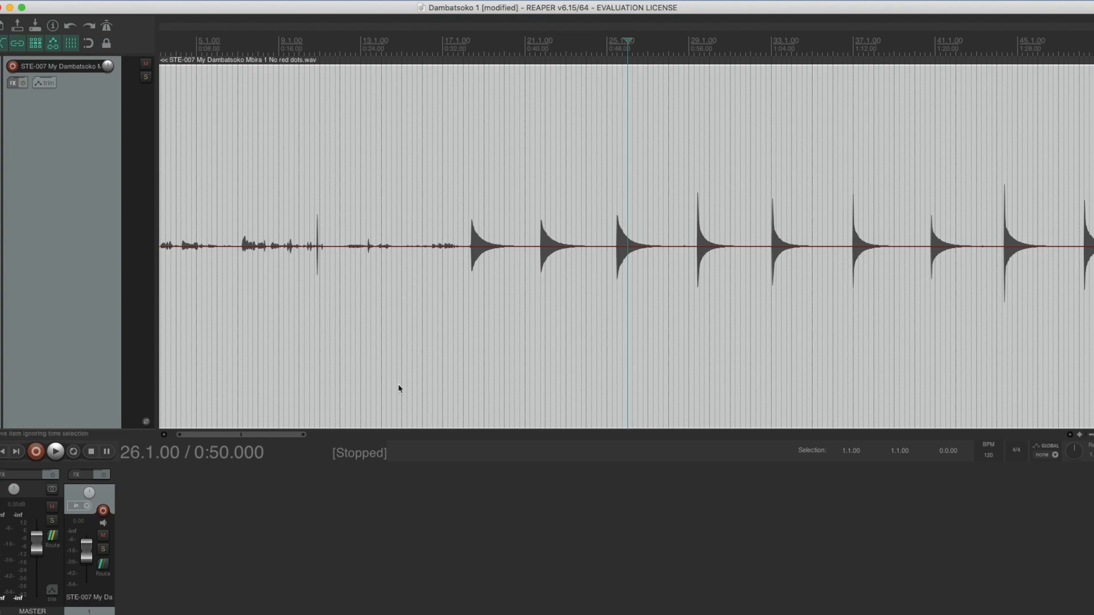
- Set up a dynamic split of the selected item at transients and when the gate closes, with silent areas removed
{"action": "left_click", "coordinate": [80, 1]}
{"action": "left_click", "coordinate": [132, 147]}
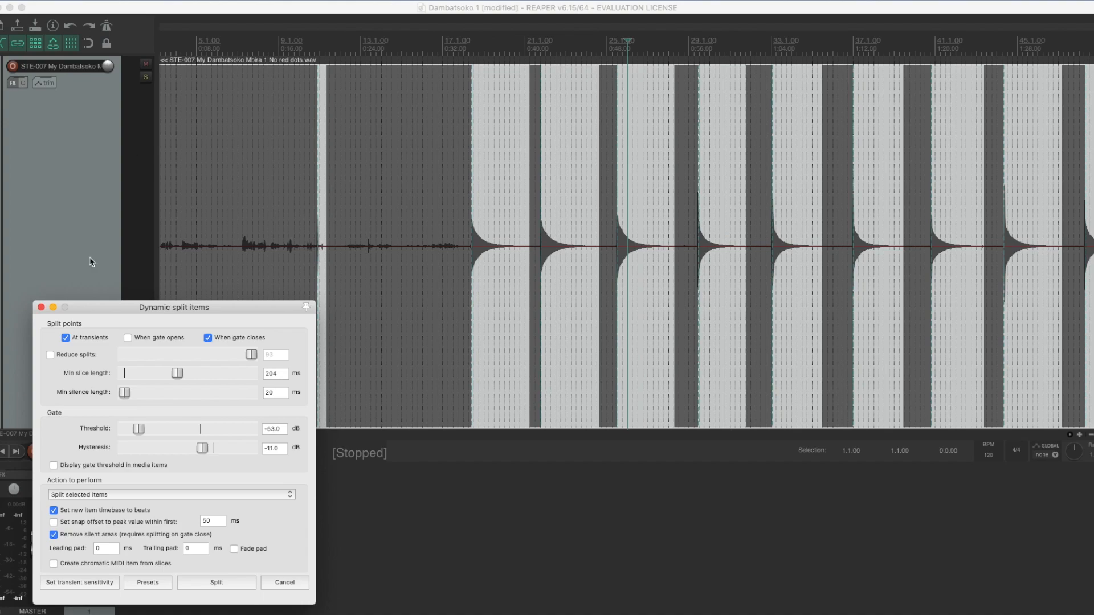
{"action": "left_click", "coordinate": [92, 339]}
{"action": "left_click", "coordinate": [92, 338]}
{"action": "left_click", "coordinate": [158, 340]}
{"action": "left_click", "coordinate": [160, 342]}
{"action": "left_click", "coordinate": [238, 340]}
{"action": "left_click", "coordinate": [238, 340]}
{"action": "left_click", "coordinate": [107, 497]}
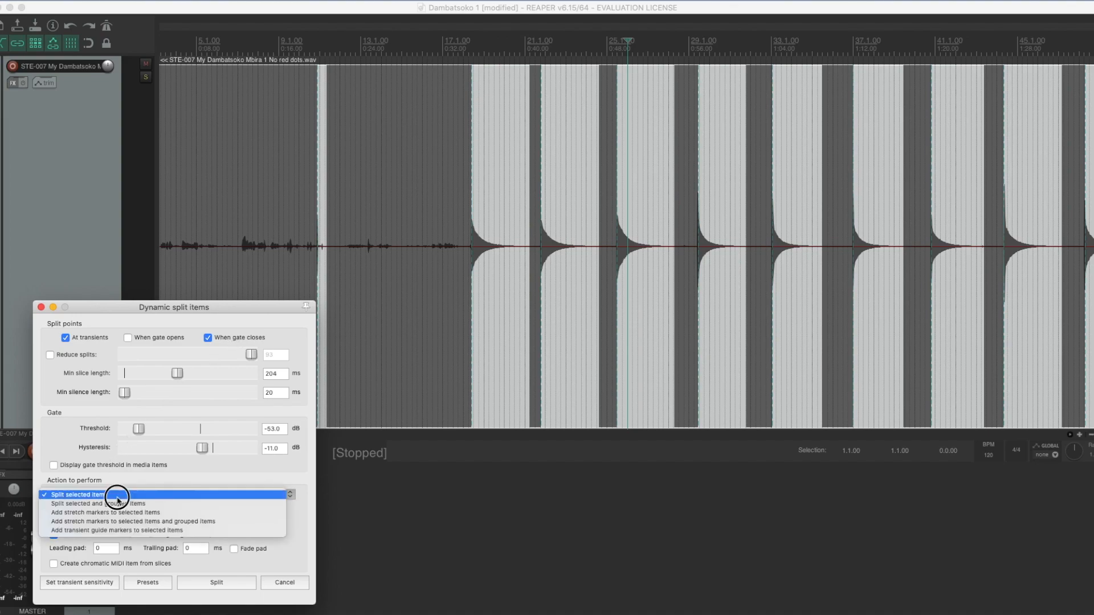
{"action": "left_click", "coordinate": [92, 494]}
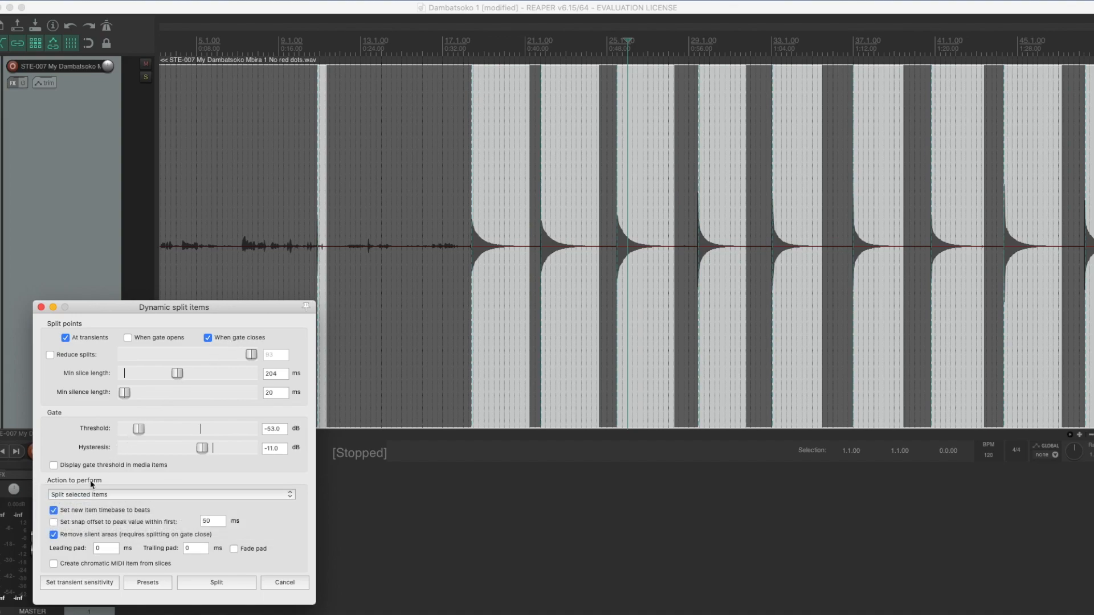
{"action": "left_click", "coordinate": [82, 535]}
{"action": "left_click", "coordinate": [83, 535]}
- Set minimum slice length to 203 ms, threshold to -52.9 dB and hysteresis to -11.2 dB, and split the recording
{"action": "left_click_drag", "start_coordinate": [176, 374], "coordinate": [177, 374]}
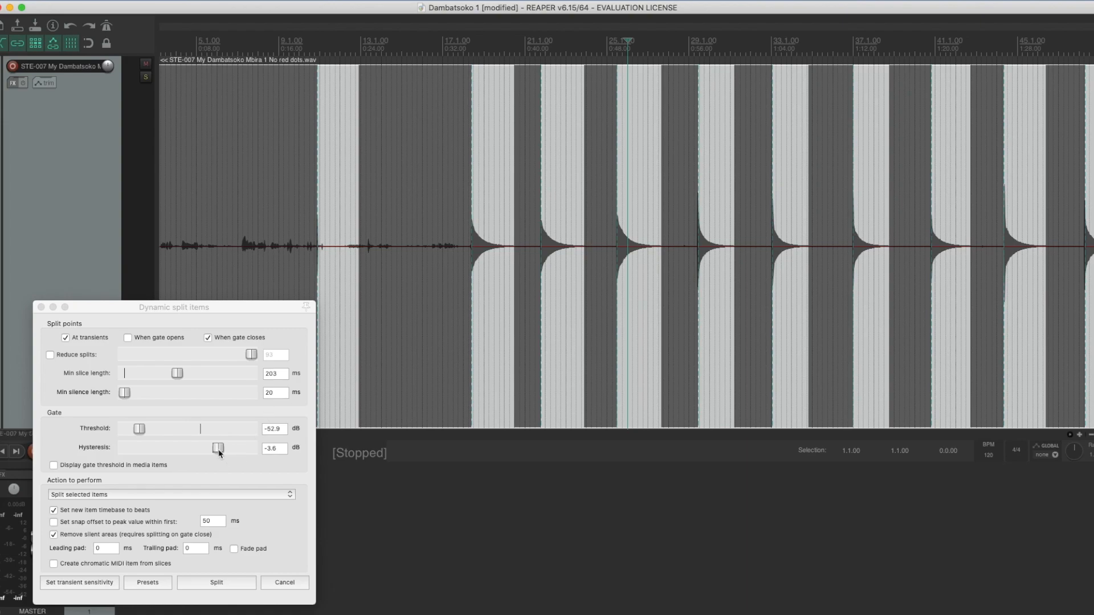
{"action": "left_click_drag", "start_coordinate": [218, 449], "coordinate": [203, 449]}
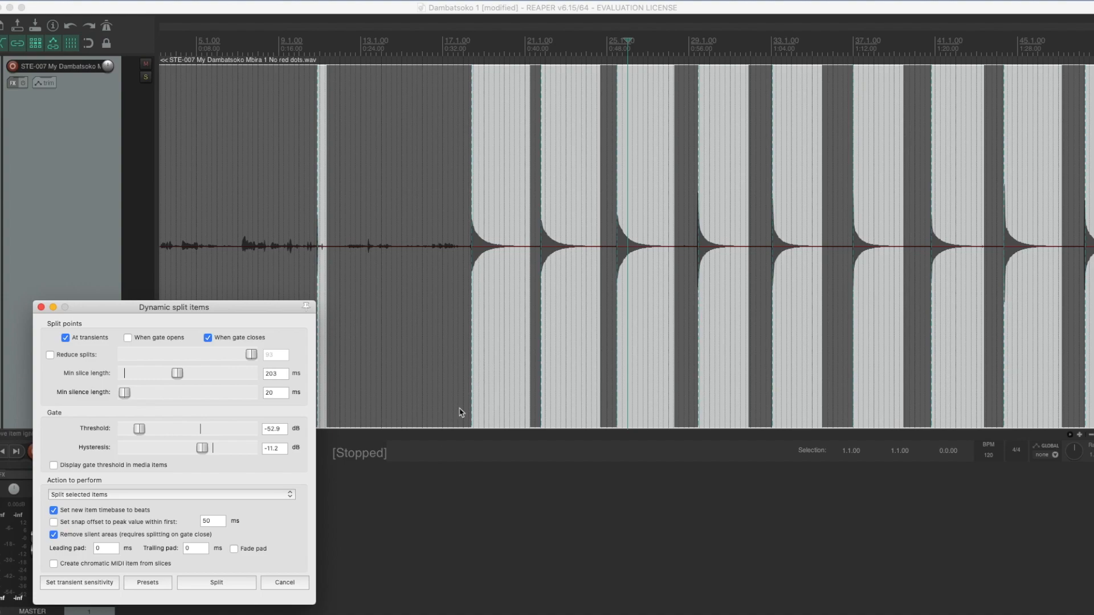
{"action": "left_click", "coordinate": [232, 581]}
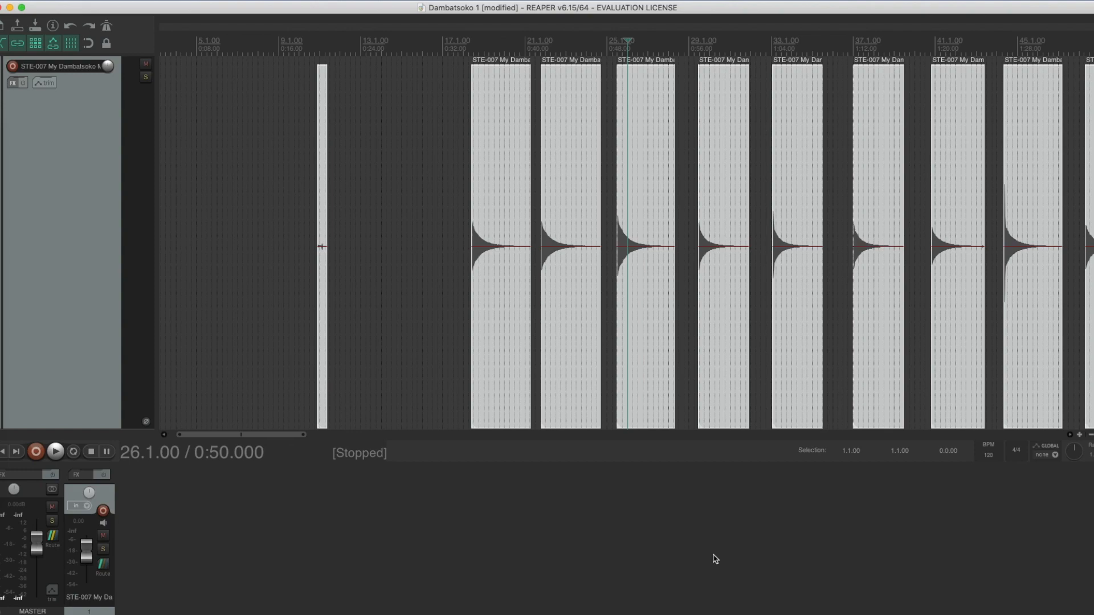
- Delete the short noise slice before the first note
{"action": "left_click", "coordinate": [322, 321]}
{"action": "key", "text": "BackSpace"}
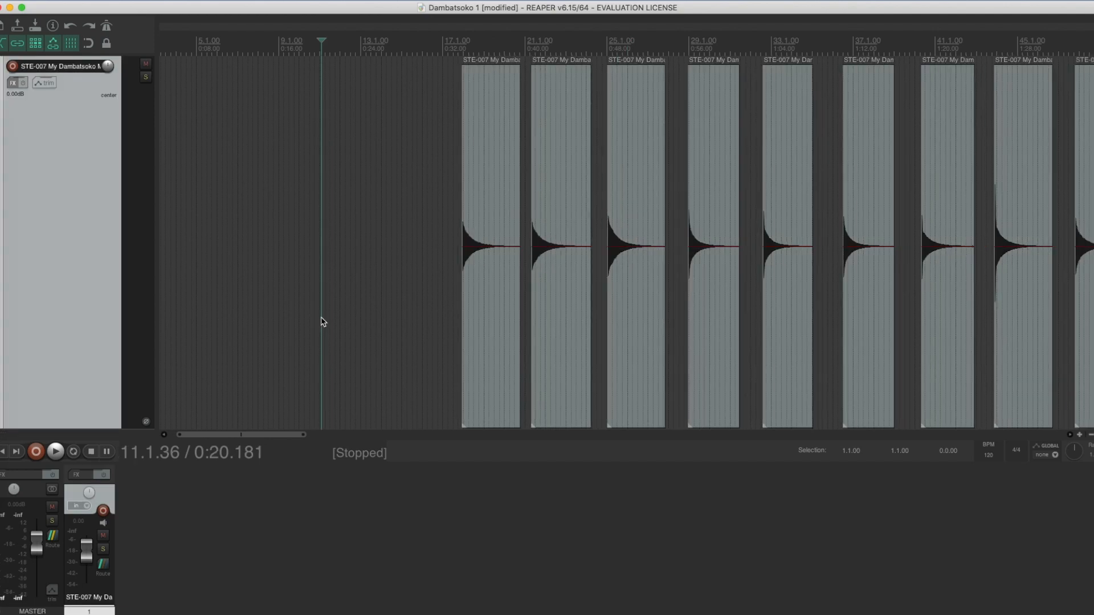
- Try shortening the end of the first note item and undo the trim
{"action": "left_click", "coordinate": [488, 312]}
{"action": "mouse_move", "coordinate": [520, 312]}
{"action": "left_mouse_down"}
{"action": "mouse_move", "coordinate": [541, 313]}
{"action": "mouse_move", "coordinate": [486, 317]}
{"action": "mouse_move", "coordinate": [510, 319]}
{"action": "left_mouse_up"}
{"action": "key", "text": "super+z"}
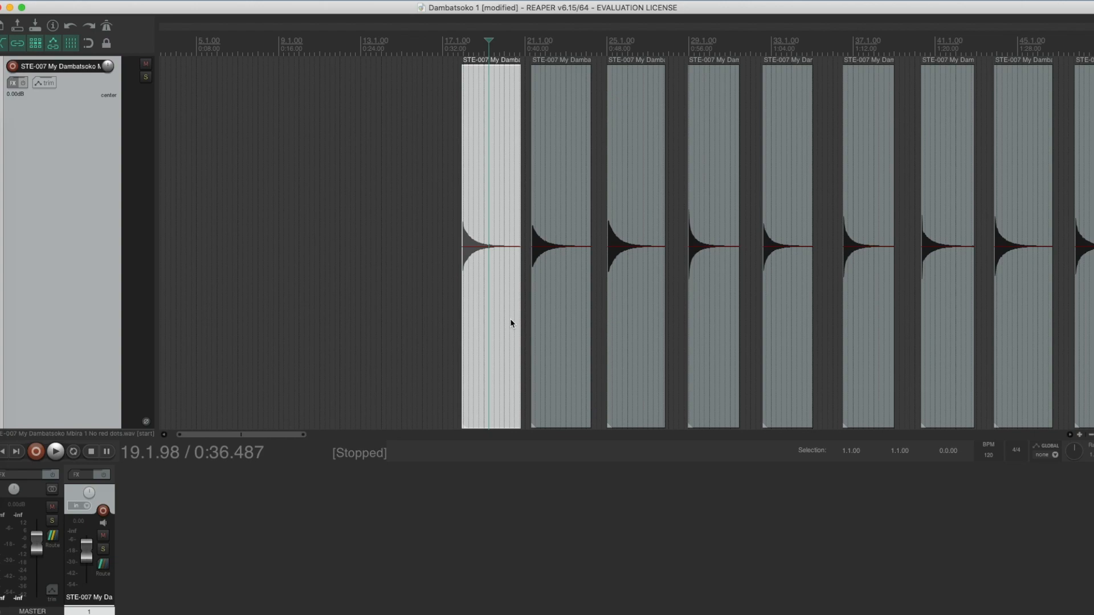
- Try shortening the first, second, fourth and fifth note items together and undo the trim
{"action": "left_click", "coordinate": [558, 318], "text": "super"}
{"action": "left_click", "coordinate": [706, 317], "text": "super"}
{"action": "left_click", "coordinate": [800, 319], "text": "super"}
{"action": "left_click_drag", "start_coordinate": [808, 318], "coordinate": [773, 328]}
{"action": "key", "text": "super+z"}
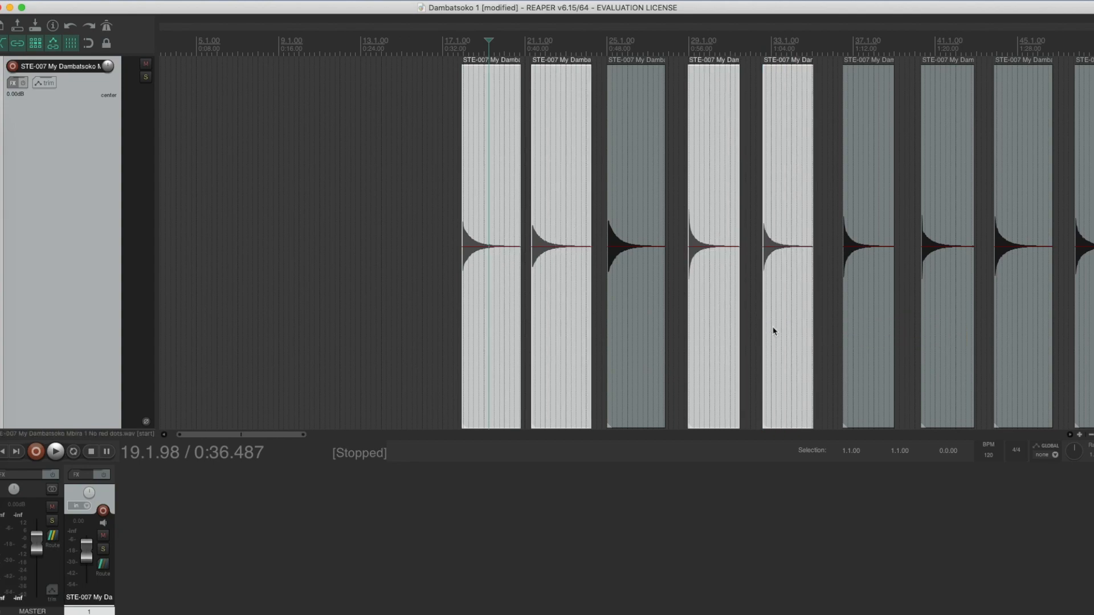
- Play the starts of the first seven note items one after another to check the split points
{"action": "left_click", "coordinate": [454, 300]}
{"action": "key", "text": "space"}
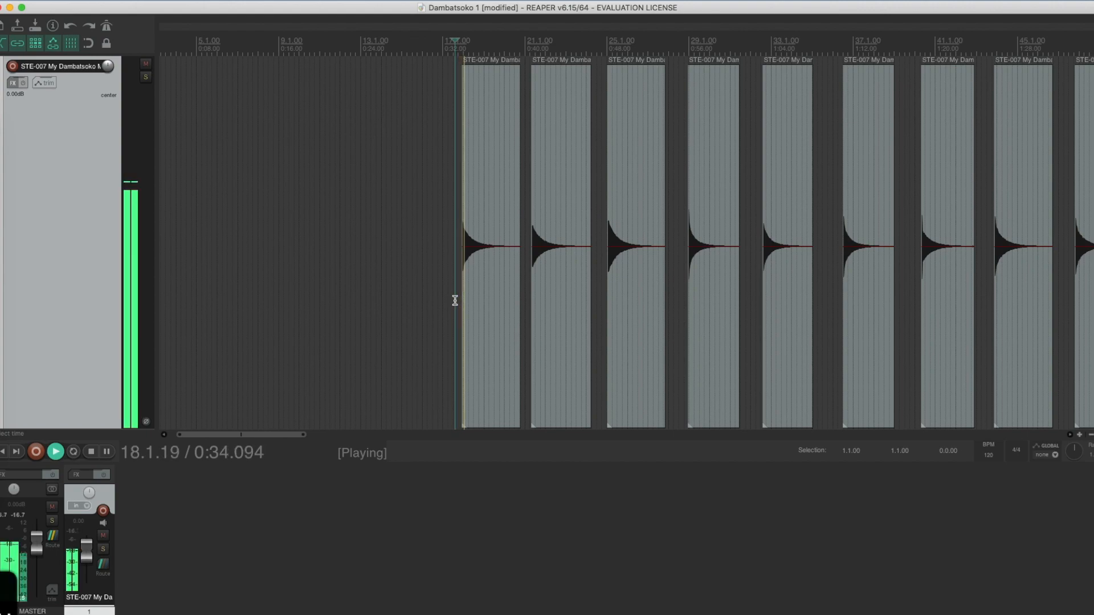
{"action": "left_click", "coordinate": [525, 288]}
{"action": "left_click", "coordinate": [604, 286]}
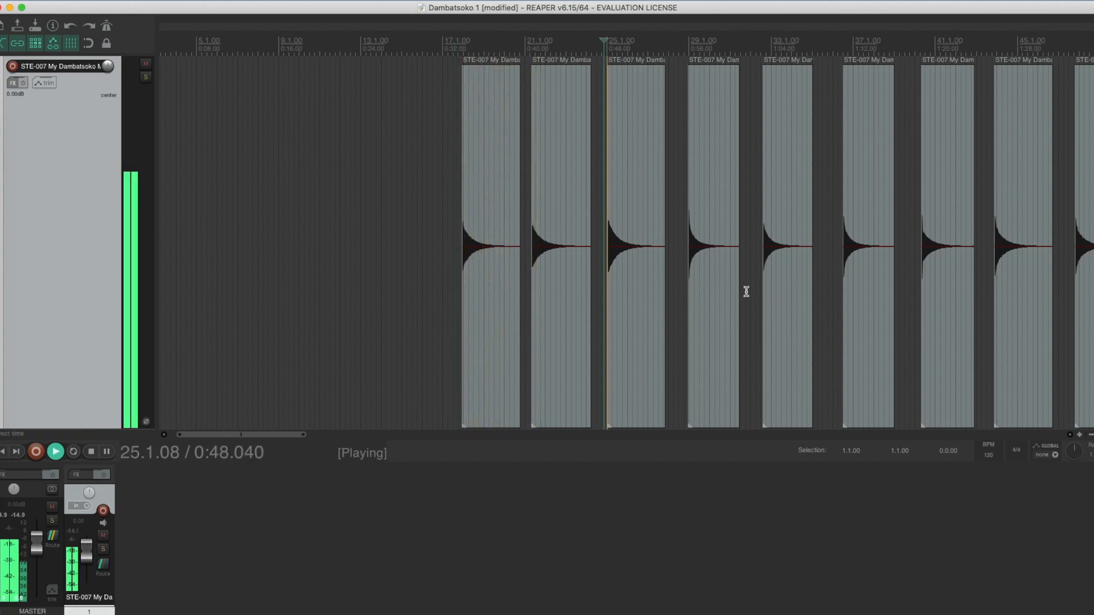
{"action": "left_click", "coordinate": [683, 306]}
{"action": "left_click", "coordinate": [758, 303]}
{"action": "left_click", "coordinate": [838, 305]}
{"action": "left_click", "coordinate": [916, 306]}
{"action": "key", "text": "space"}
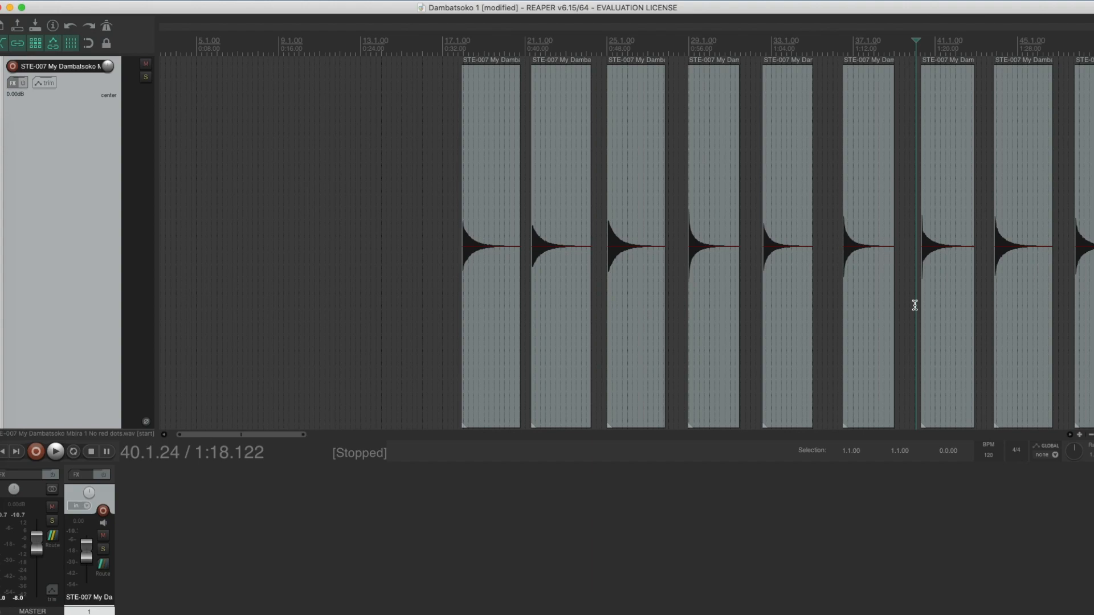
{"action": "scroll", "coordinate": [903, 307], "scroll_direction": "right", "scroll_amount": 8}
{"action": "scroll", "coordinate": [733, 370], "scroll_direction": "left", "scroll_amount": 2}
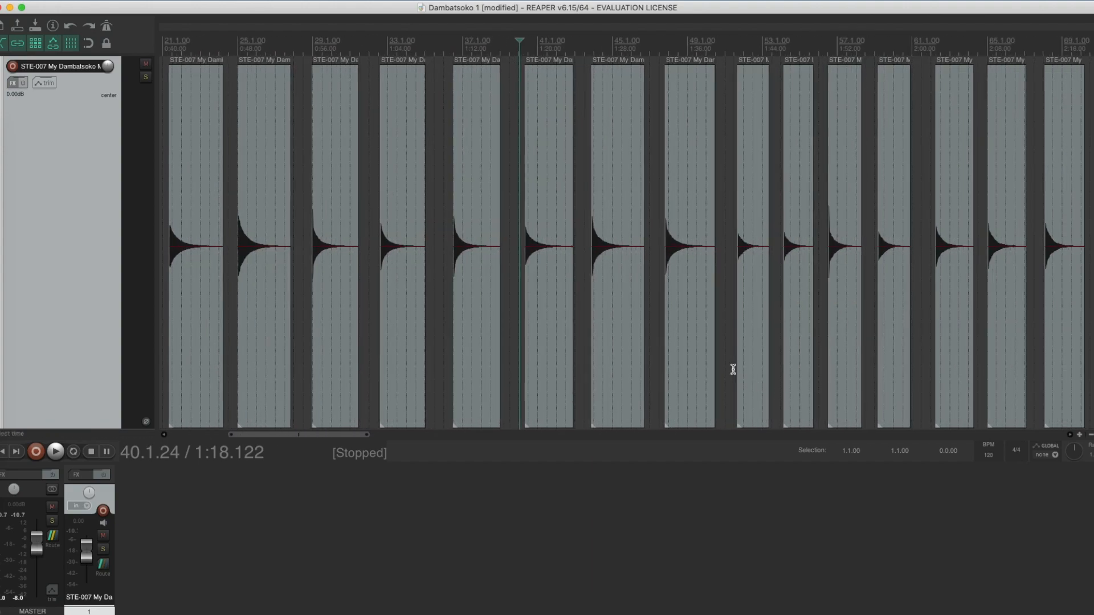
- Play the notes from measure 51 onward and delete the note item that starts in measure 51
{"action": "left_click", "coordinate": [732, 348]}
{"action": "key", "text": "space"}
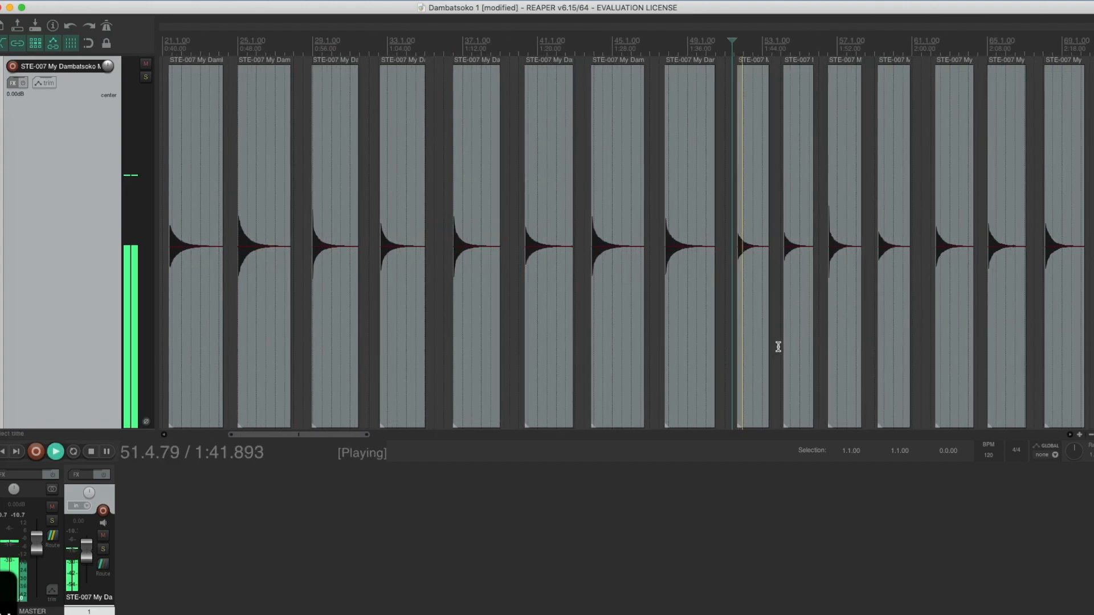
{"action": "left_click", "coordinate": [876, 343]}
{"action": "left_click", "coordinate": [869, 342]}
{"action": "left_click", "coordinate": [733, 349]}
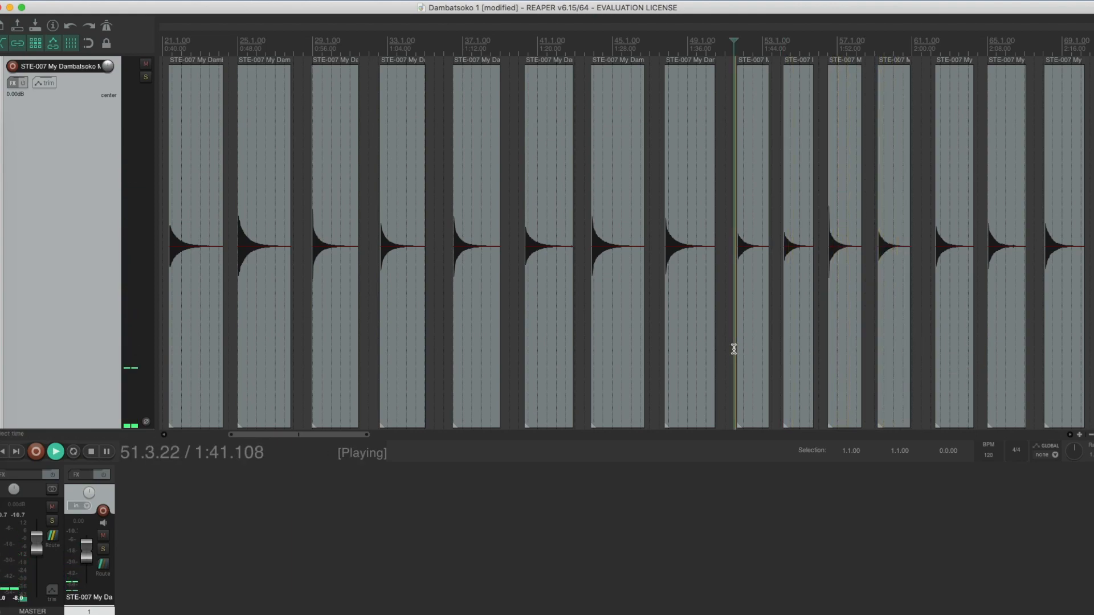
{"action": "key", "text": "space"}
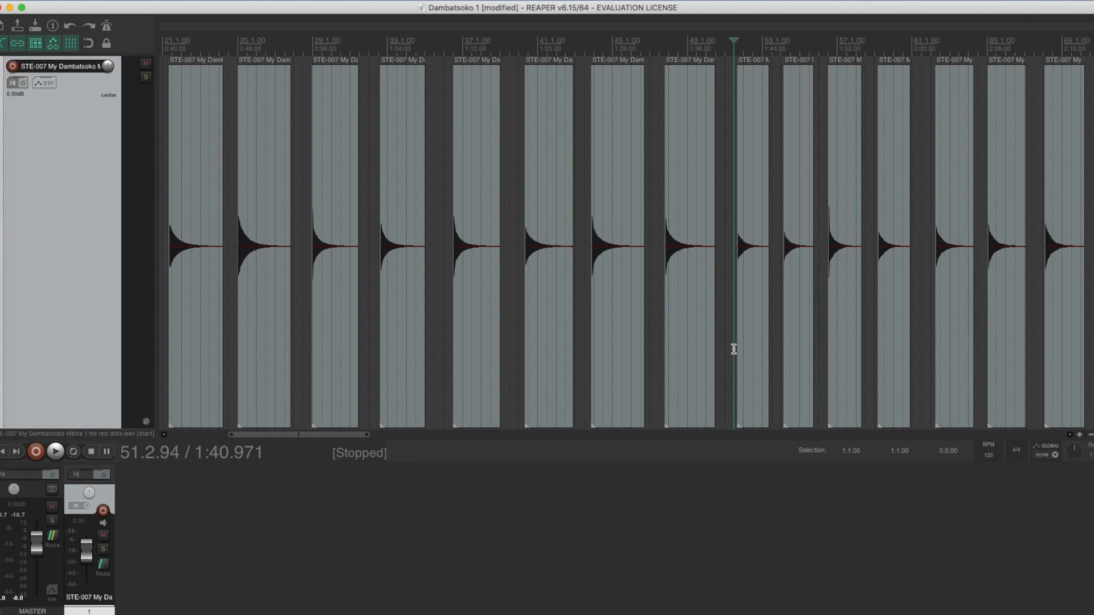
{"action": "left_click", "coordinate": [748, 350]}
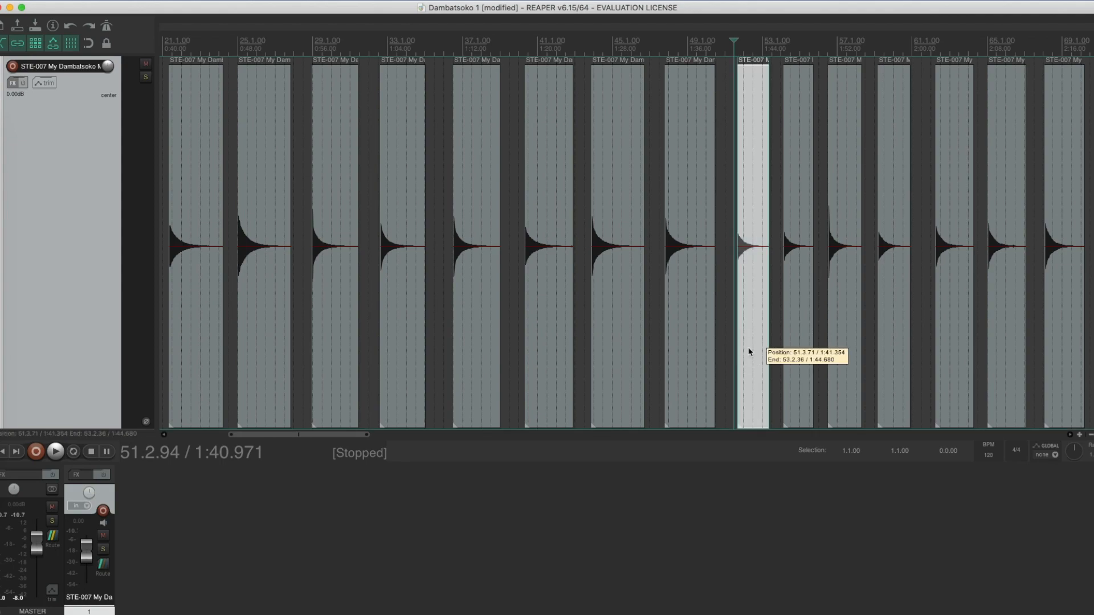
{"action": "key", "text": "BackSpace"}
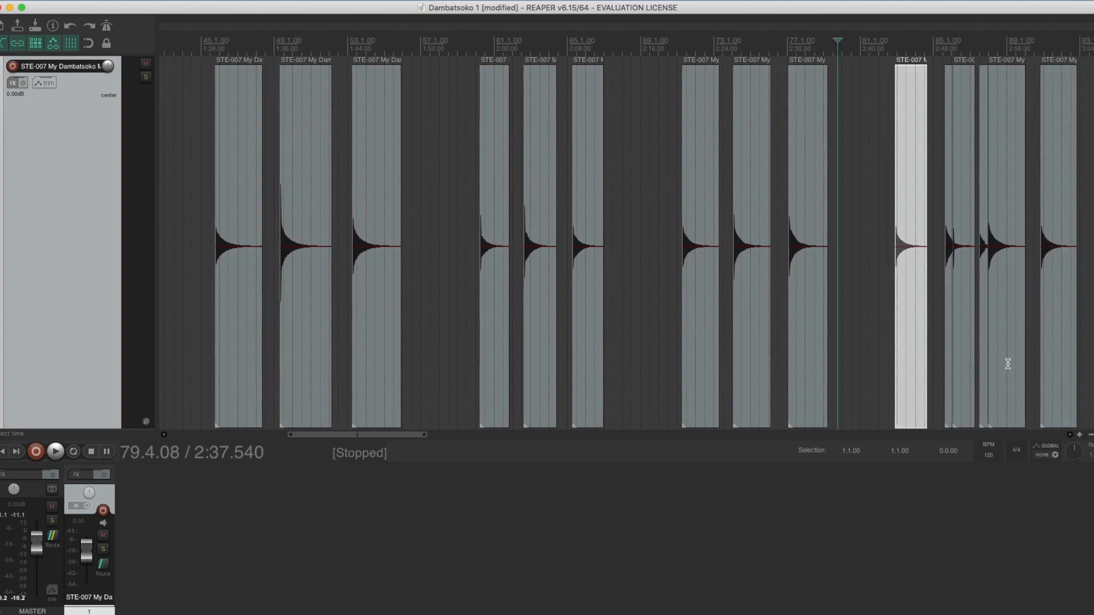
- Play the broken-up slices around measure 85 and delete the three short fragments there
{"action": "scroll", "coordinate": [1007, 364], "scroll_direction": "right", "scroll_amount": 15}
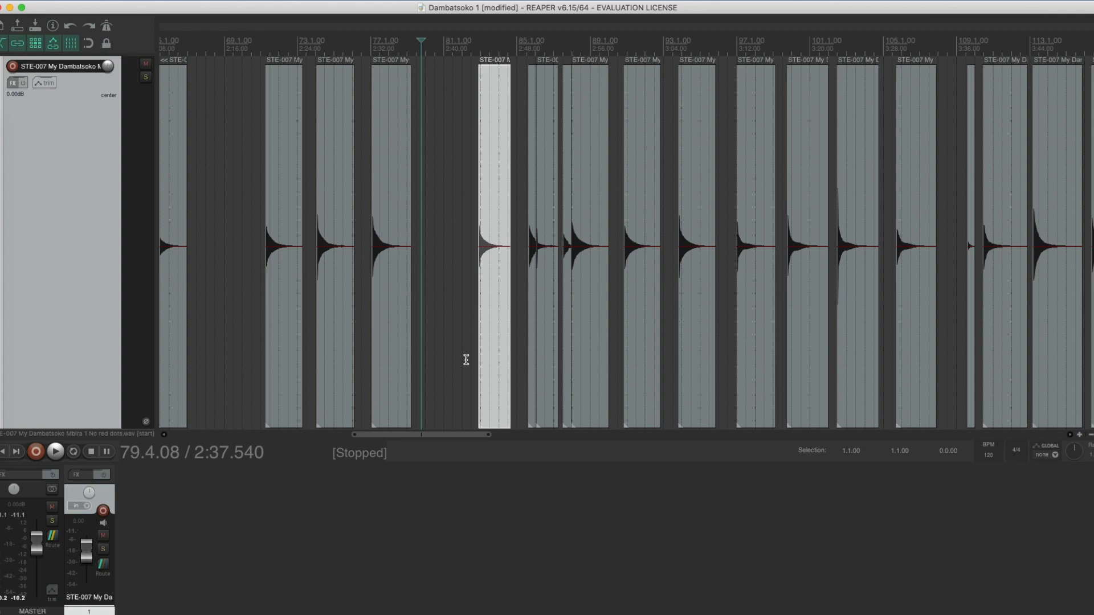
{"action": "left_click", "coordinate": [525, 343]}
{"action": "key", "text": "space"}
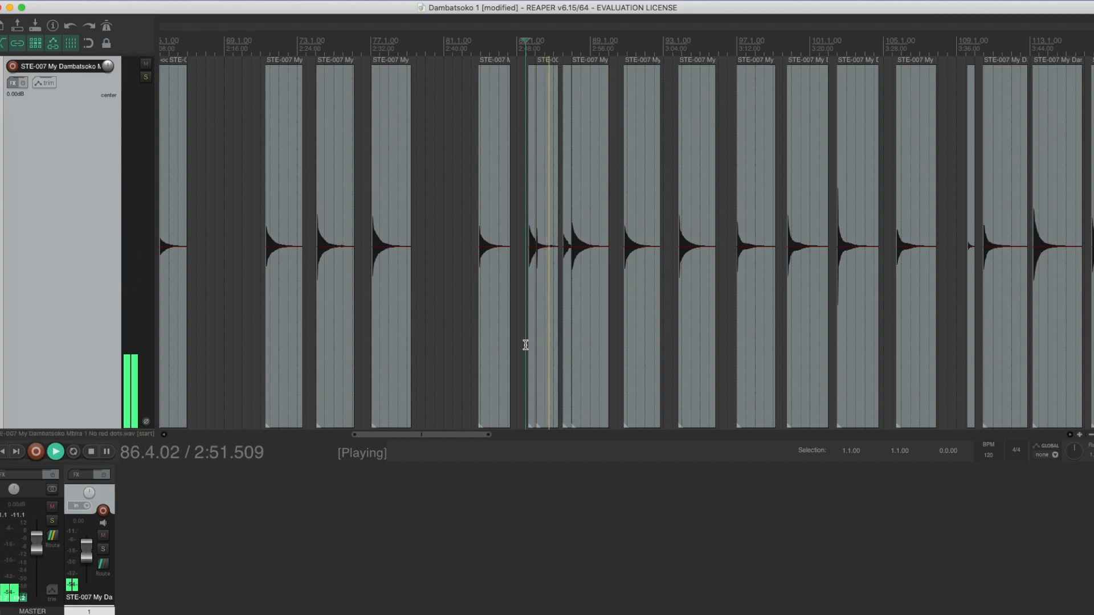
{"action": "key", "text": "space"}
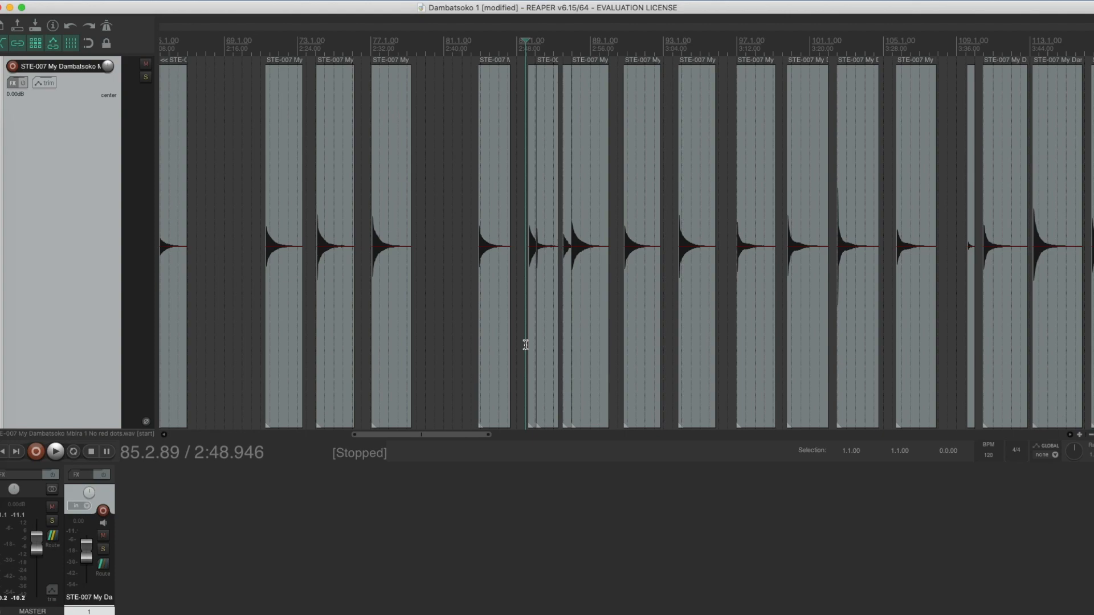
{"action": "left_click", "coordinate": [476, 336]}
{"action": "key", "text": "space"}
{"action": "left_click", "coordinate": [531, 317]}
{"action": "key", "text": "BackSpace"}
{"action": "left_click", "coordinate": [535, 317]}
{"action": "key", "text": "BackSpace"}
{"action": "left_click", "coordinate": [536, 313]}
{"action": "key", "text": "BackSpace"}
- Delete the single extra note item just before measure 85
{"action": "left_click", "coordinate": [635, 310]}
{"action": "left_click", "coordinate": [483, 313]}
{"action": "key", "text": "BackSpace"}
- Shift the items after the third remaining note later so the next notes start near measure 97, and play them
{"action": "left_click", "coordinate": [663, 317]}
{"action": "left_click_drag", "start_coordinate": [686, 315], "coordinate": [755, 313]}
{"action": "left_click", "coordinate": [781, 313]}
{"action": "left_click", "coordinate": [833, 313]}
{"action": "left_click", "coordinate": [892, 315]}
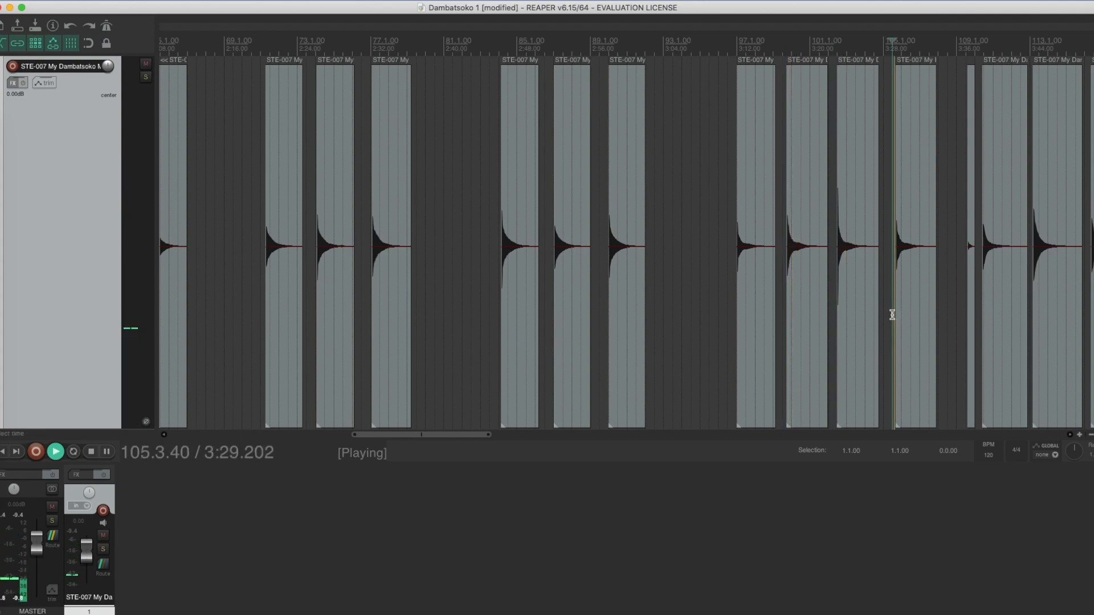
- Replay the first of the four notes starting near measure 97 and delete it
{"action": "left_click", "coordinate": [734, 319]}
{"action": "left_click", "coordinate": [769, 329]}
{"action": "key", "text": "BackSpace"}
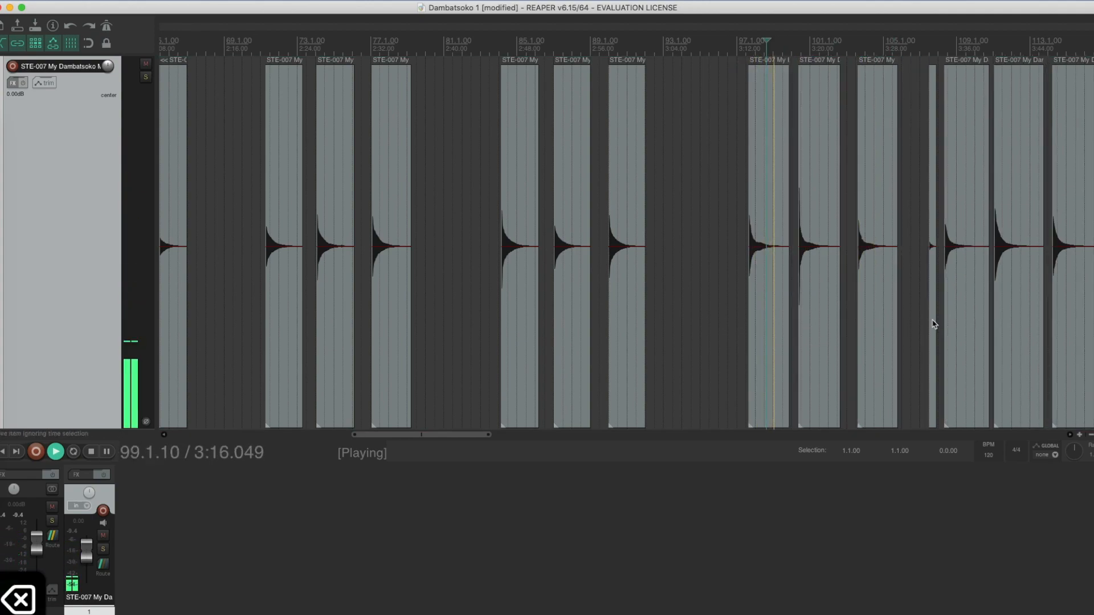
- Remove the short sliver near measure 107 and shift the items further on to widen the gaps between note groups
{"action": "left_click", "coordinate": [929, 320]}
{"action": "left_click_drag", "start_coordinate": [488, 434], "coordinate": [568, 434]}
{"action": "left_click", "coordinate": [579, 304]}
{"action": "left_click_drag", "start_coordinate": [599, 308], "coordinate": [673, 311]}
{"action": "left_click_drag", "start_coordinate": [456, 312], "coordinate": [492, 314]}
- Play the next notes and shift the items behind them later to set off the group near measure 133
{"action": "left_click", "coordinate": [770, 316]}
{"action": "left_click", "coordinate": [815, 317]}
{"action": "left_click_drag", "start_coordinate": [835, 316], "coordinate": [903, 317]}
- Shift the following items later twice to separate the note groups starting near measures 146 and 159
{"action": "left_click", "coordinate": [1041, 322]}
{"action": "left_click_drag", "start_coordinate": [543, 435], "coordinate": [618, 435]}
{"action": "left_click_drag", "start_coordinate": [557, 352], "coordinate": [634, 354]}
{"action": "left_click", "coordinate": [755, 345]}
{"action": "left_click_drag", "start_coordinate": [778, 347], "coordinate": [856, 351]}
- Shift the following items later to separate the note groups starting near measures 171 and 181
{"action": "left_click", "coordinate": [991, 357]}
{"action": "left_click_drag", "start_coordinate": [617, 434], "coordinate": [702, 435]}
{"action": "left_click_drag", "start_coordinate": [403, 361], "coordinate": [466, 359]}
{"action": "left_click", "coordinate": [559, 359]}
{"action": "left_click_drag", "start_coordinate": [611, 361], "coordinate": [683, 361]}
- Play the notes around measures 172 to 179, delete the extra one and move the items behind it slightly earlier
{"action": "left_click", "coordinate": [442, 361]}
{"action": "left_click", "coordinate": [517, 360]}
{"action": "left_click", "coordinate": [559, 358]}
{"action": "left_click", "coordinate": [520, 361]}
{"action": "left_click", "coordinate": [536, 368]}
{"action": "key", "text": "BackSpace"}
{"action": "left_click_drag", "start_coordinate": [549, 363], "coordinate": [539, 363]}
- Play the three notes from measure 194 and shift the items after them later so the next group starts near measure 209
{"action": "left_click", "coordinate": [872, 337]}
{"action": "left_click_drag", "start_coordinate": [681, 434], "coordinate": [758, 435]}
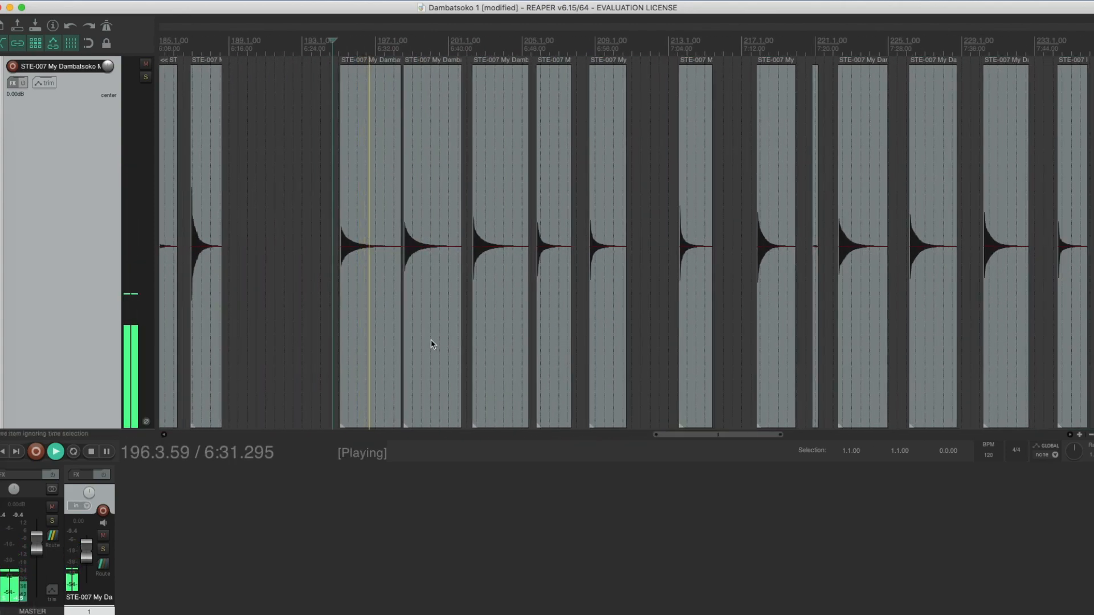
{"action": "left_click", "coordinate": [469, 327]}
{"action": "left_click", "coordinate": [532, 325]}
{"action": "left_click_drag", "start_coordinate": [551, 327], "coordinate": [628, 335]}
- Move the third note of the measure 209 group closer to its neighbours and shift the items behind it back later
{"action": "left_click", "coordinate": [664, 333]}
{"action": "left_click", "coordinate": [753, 333]}
{"action": "left_click", "coordinate": [830, 337]}
{"action": "left_click_drag", "start_coordinate": [771, 340], "coordinate": [742, 340]}
{"action": "left_click_drag", "start_coordinate": [828, 341], "coordinate": [857, 340]}
- Delete the short sliver near measure 225 and adjust the position of the items behind it
{"action": "left_click_drag", "start_coordinate": [749, 435], "coordinate": [824, 424]}
{"action": "left_click", "coordinate": [351, 322]}
{"action": "key", "text": "BackSpace"}
{"action": "left_click_drag", "start_coordinate": [399, 319], "coordinate": [388, 320]}
- Shift the items after the four notes from measure 222 so they start near measure 241, and delete the first of the four
{"action": "left_click", "coordinate": [500, 322]}
{"action": "left_click", "coordinate": [425, 324]}
{"action": "left_click", "coordinate": [353, 328]}
{"action": "left_click", "coordinate": [288, 330]}
{"action": "left_click", "coordinate": [575, 327]}
{"action": "left_click_drag", "start_coordinate": [592, 328], "coordinate": [657, 331]}
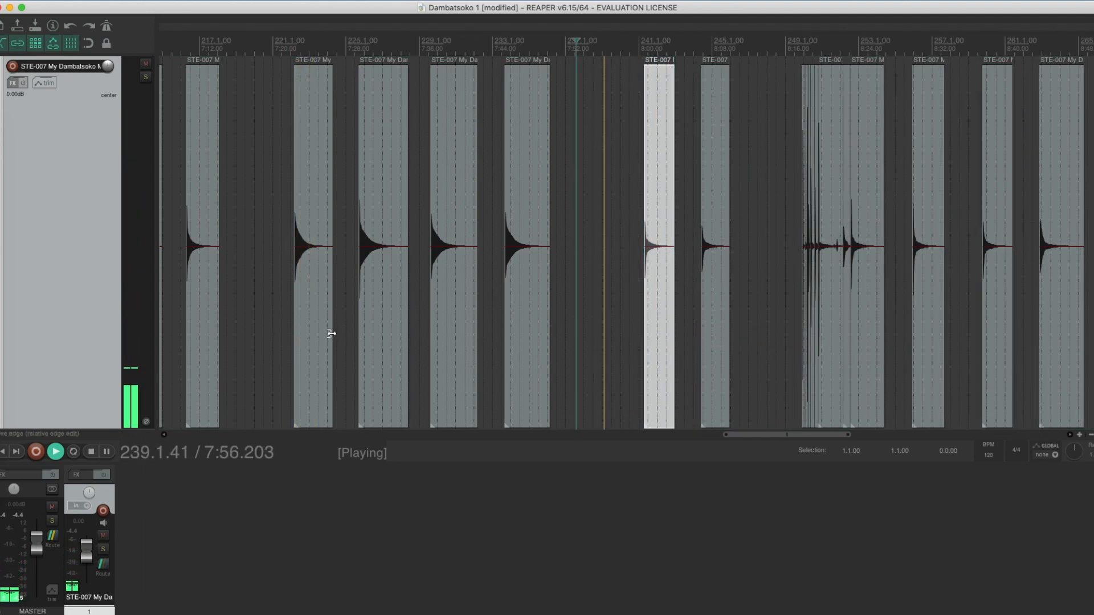
{"action": "left_click", "coordinate": [322, 334]}
{"action": "key", "text": "BackSpace"}
- Play the burst of noise slices near measure 248 and delete them all together
{"action": "left_click", "coordinate": [760, 331]}
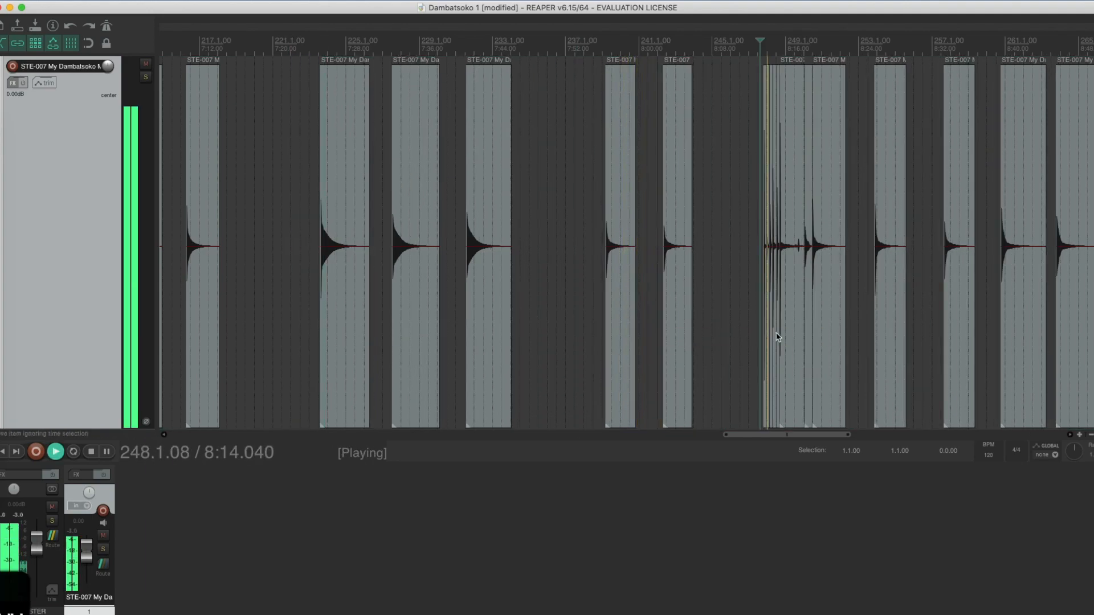
{"action": "left_click", "coordinate": [765, 334]}
{"action": "left_click", "coordinate": [808, 330], "text": "shift"}
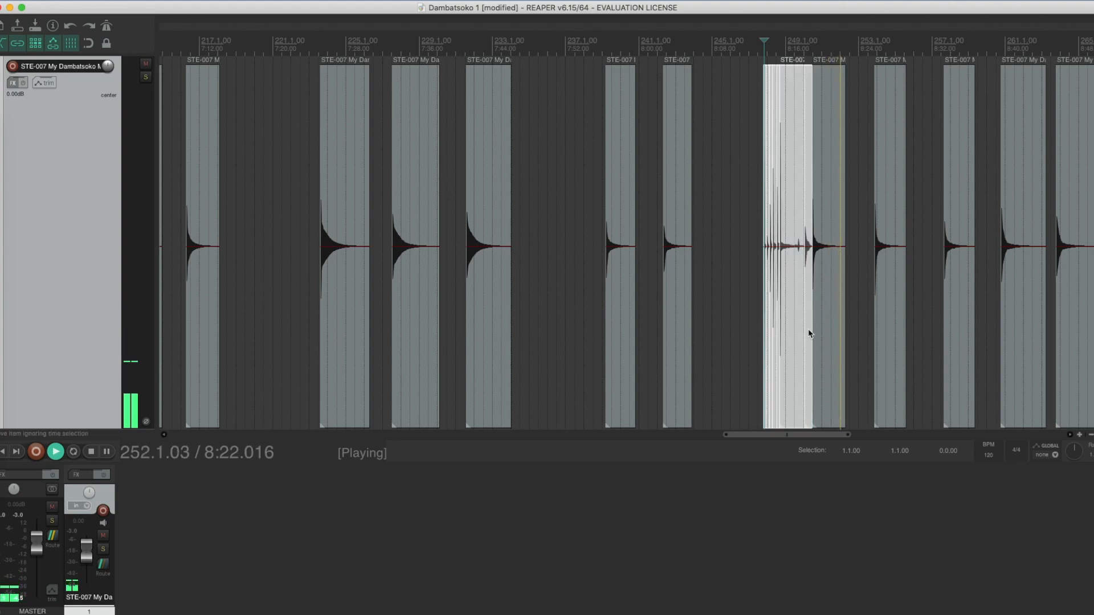
{"action": "key", "text": "BackSpace"}
- Shift the items after the third note past measure 248 later so they start near measure 262, and play the notes before them
{"action": "left_click", "coordinate": [947, 318]}
{"action": "left_click_drag", "start_coordinate": [962, 320], "coordinate": [1040, 322]}
{"action": "left_click", "coordinate": [890, 327]}
{"action": "left_click", "coordinate": [822, 330]}
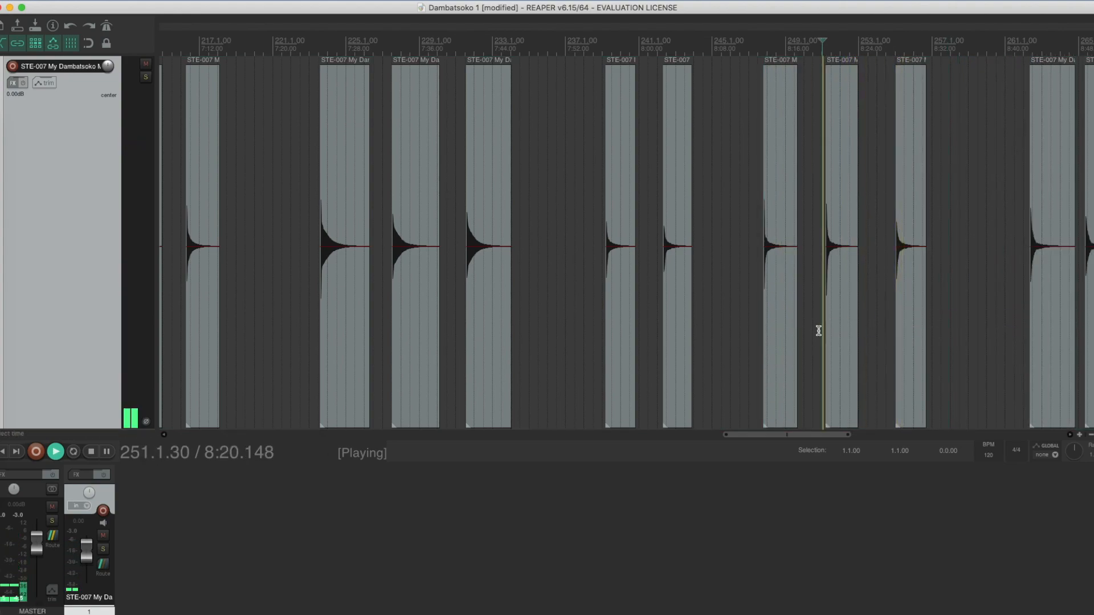
- Delete the extra note items starting near measures 248 and 239
{"action": "left_click", "coordinate": [779, 339]}
{"action": "key", "text": "BackSpace"}
{"action": "left_click", "coordinate": [633, 341]}
{"action": "key", "text": "BackSpace"}
- Move the second and third remaining notes earlier so the three notes form one close group
{"action": "left_click_drag", "start_coordinate": [766, 335], "coordinate": [687, 335]}
{"action": "left_click_drag", "start_coordinate": [761, 336], "coordinate": [751, 336]}
{"action": "left_click", "coordinate": [870, 334]}
- Adjust the spacing of the next note groups so they start near measures 254 and 268
{"action": "left_click", "coordinate": [1047, 319]}
{"action": "left_click_drag", "start_coordinate": [1061, 319], "coordinate": [1092, 322]}
{"action": "left_click_drag", "start_coordinate": [788, 435], "coordinate": [854, 434]}
{"action": "left_click_drag", "start_coordinate": [633, 350], "coordinate": [509, 352]}
- Play the next notes and shift items later so the following groups start near measures 284 and 297
{"action": "left_click", "coordinate": [625, 356]}
{"action": "left_click", "coordinate": [696, 358]}
{"action": "left_click_drag", "start_coordinate": [724, 360], "coordinate": [791, 360]}
{"action": "left_click", "coordinate": [951, 352]}
{"action": "left_click_drag", "start_coordinate": [976, 353], "coordinate": [1026, 355]}
- Shift the remaining items later so the last two groups start near measures 311 and 324, and play the final notes
{"action": "left_click_drag", "start_coordinate": [901, 435], "coordinate": [961, 437]}
{"action": "left_click", "coordinate": [659, 330]}
{"action": "left_click", "coordinate": [715, 330]}
{"action": "left_click_drag", "start_coordinate": [733, 330], "coordinate": [806, 333]}
{"action": "left_click_drag", "start_coordinate": [974, 334], "coordinate": [1036, 336]}
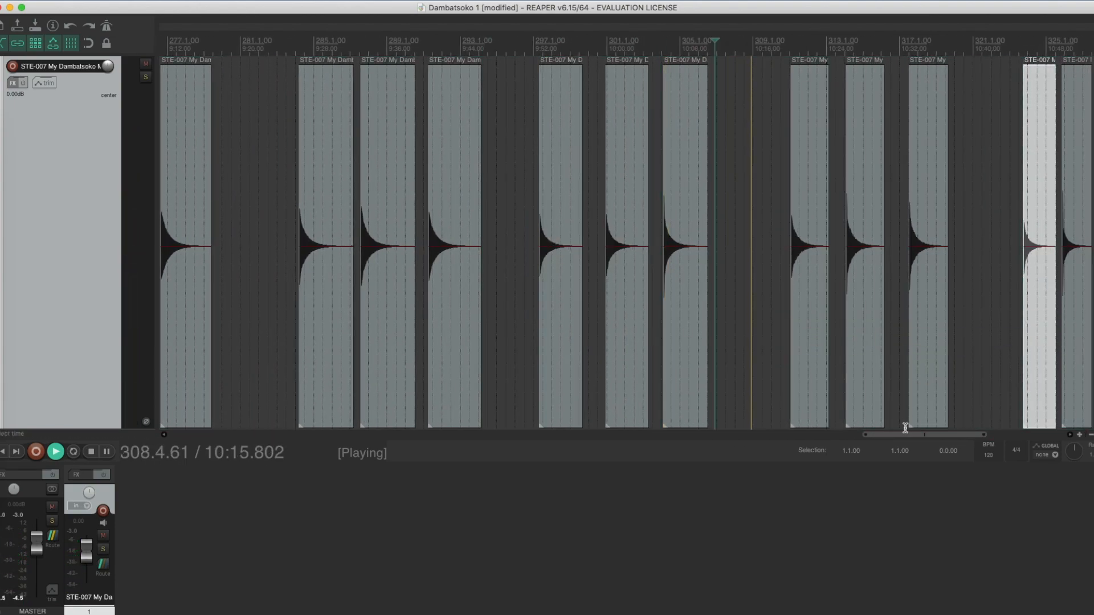
{"action": "scroll", "coordinate": [908, 381], "scroll_direction": "right", "scroll_amount": 5}
{"action": "left_click", "coordinate": [889, 339]}
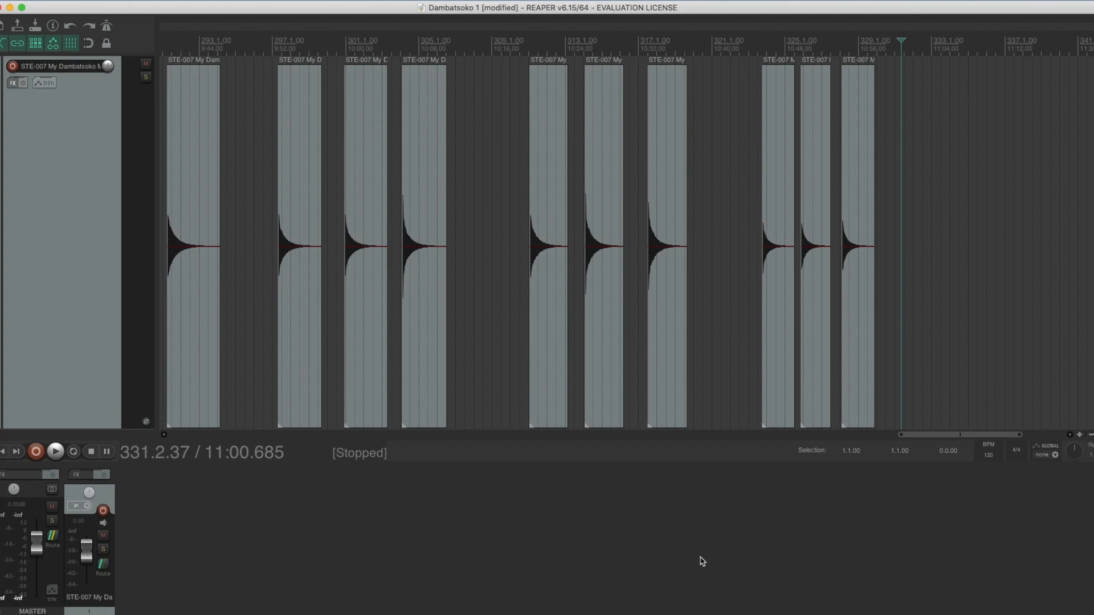
- Select all note items and normalize them with a common gain
{"action": "left_click", "coordinate": [752, 398]}
{"action": "key", "text": "super+a"}
{"action": "left_click", "coordinate": [157, 1]}
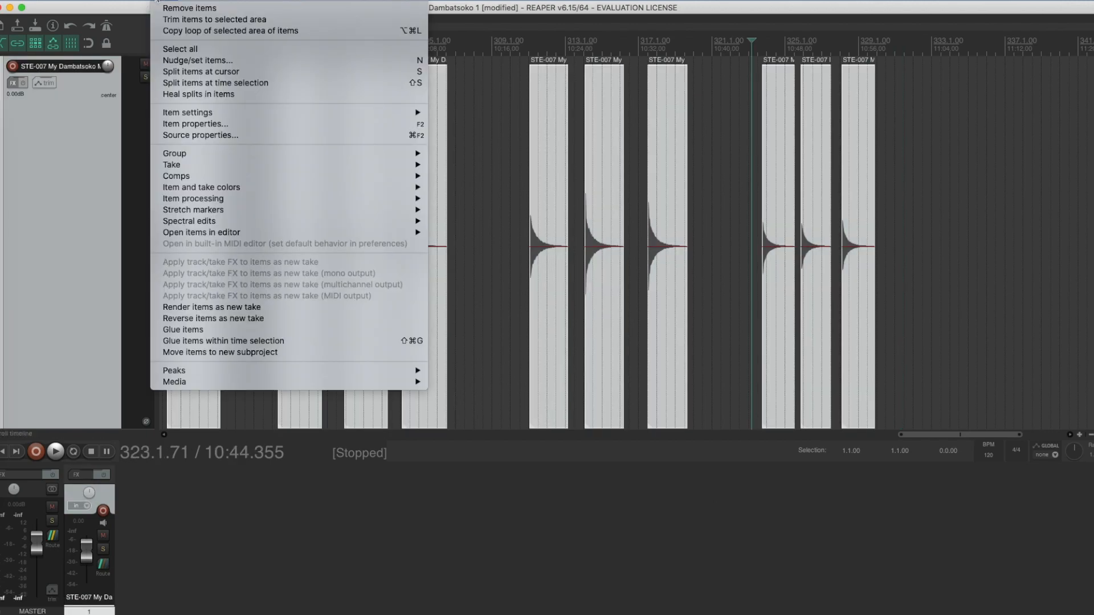
{"action": "mouse_move", "coordinate": [245, 200]}
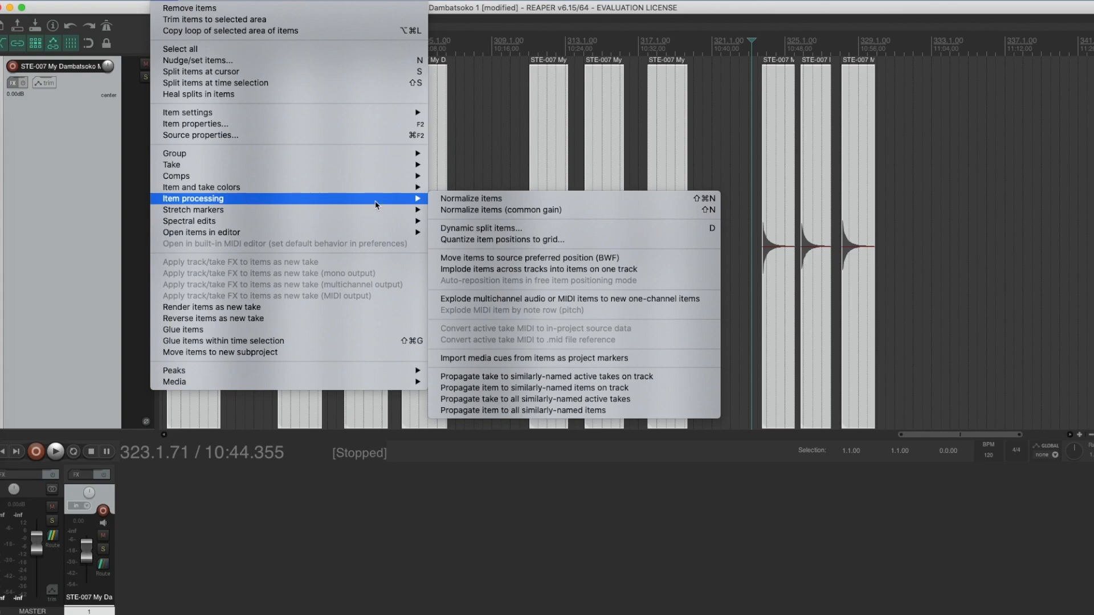
{"action": "left_click", "coordinate": [505, 209]}
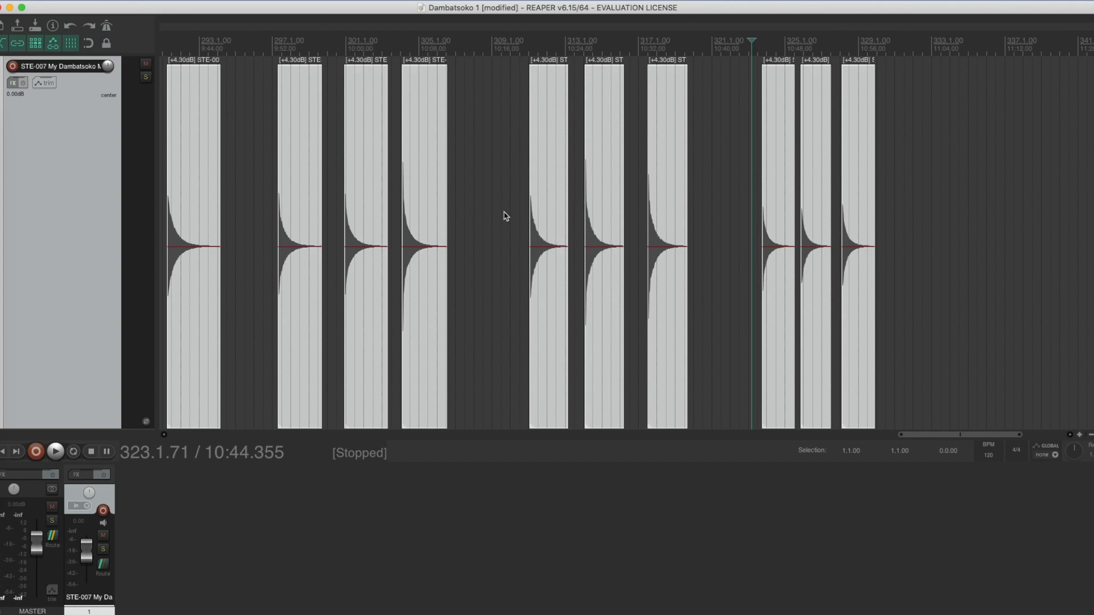
- Try raising the volume of the first note in the second-to-last group by 2.83 dB
{"action": "left_click", "coordinate": [506, 248]}
{"action": "left_click_drag", "start_coordinate": [538, 245], "coordinate": [559, 176]}
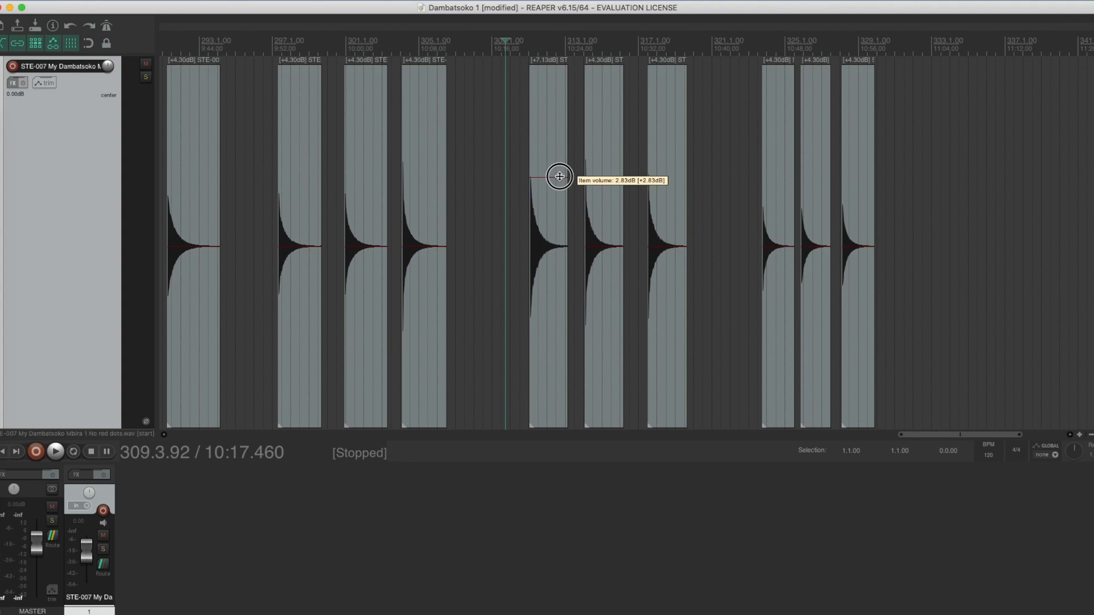
{"action": "left_click_drag", "start_coordinate": [560, 176], "coordinate": [559, 176]}
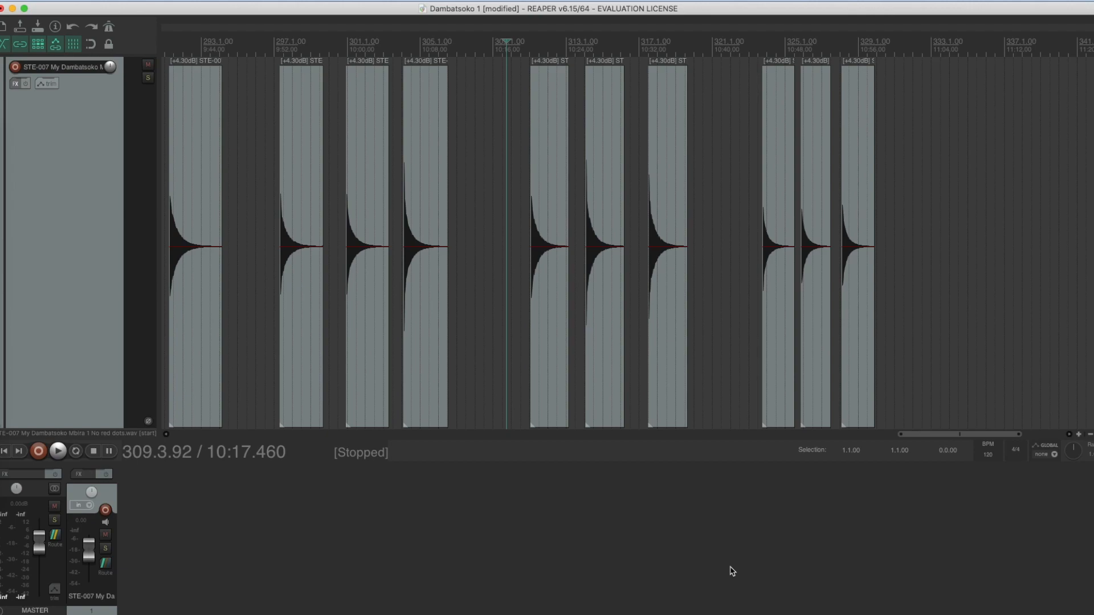
- Save the project with the normalized note items
{"action": "key", "text": "super+s"}
{"action": "scroll", "coordinate": [447, 395], "scroll_direction": "down", "scroll_amount": 4}
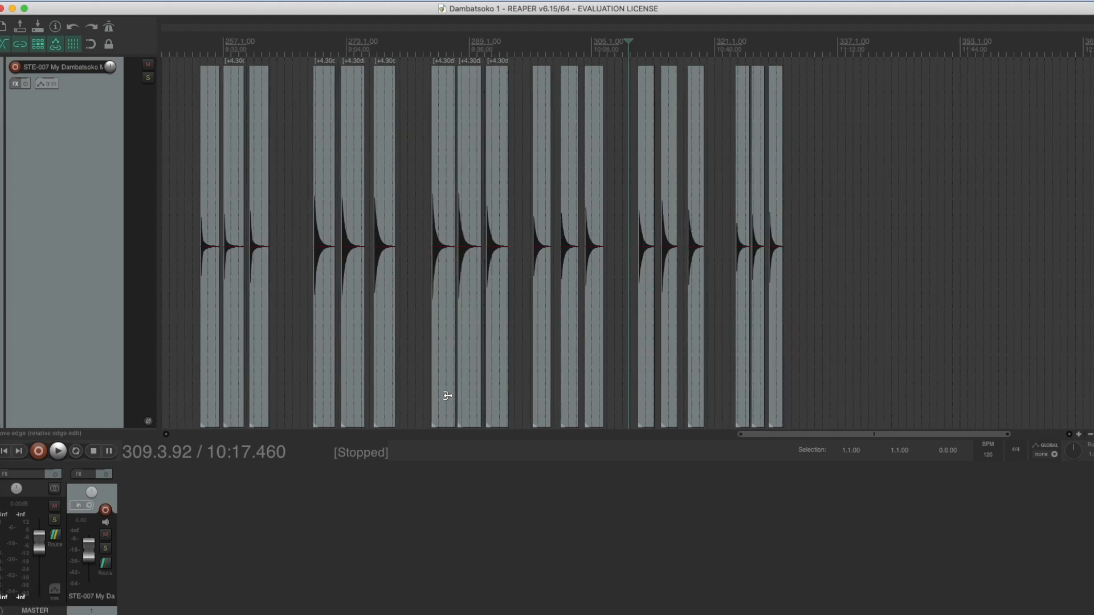
{"action": "scroll", "coordinate": [447, 395], "scroll_direction": "down", "scroll_amount": 8}
{"action": "scroll", "coordinate": [237, 366], "scroll_direction": "up", "scroll_amount": 3}
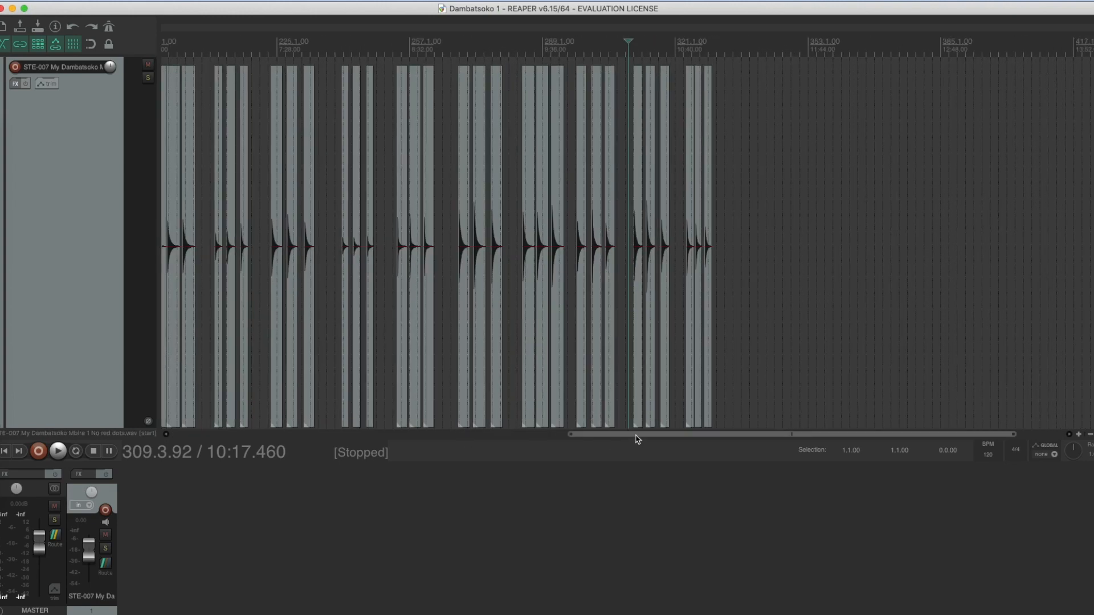
{"action": "scroll", "coordinate": [405, 381], "scroll_direction": "down", "scroll_amount": 3}
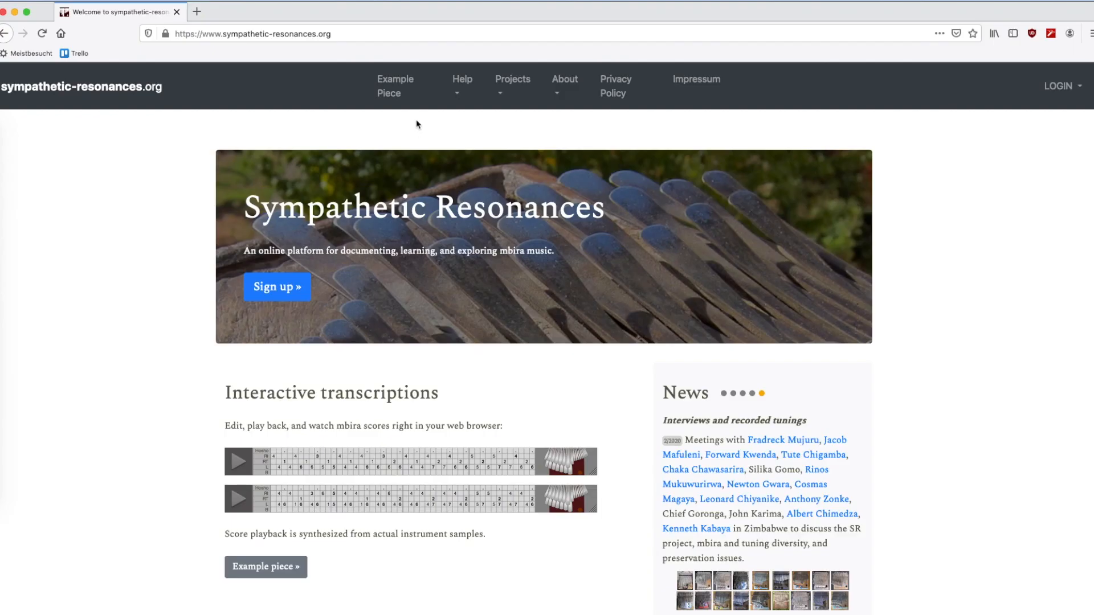
- Open the Mbira dzavadzimu notation help on sympathetic-resonances.org and compare the Position and Pitch key layouts
{"action": "left_click", "coordinate": [458, 83]}
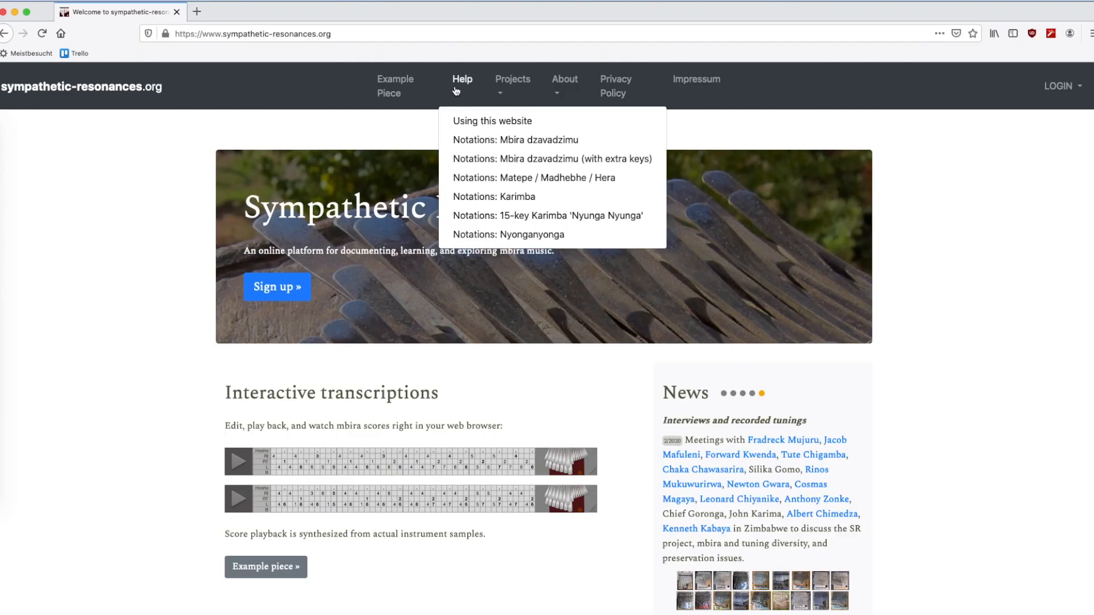
{"action": "left_click", "coordinate": [485, 142]}
{"action": "left_click", "coordinate": [317, 103]}
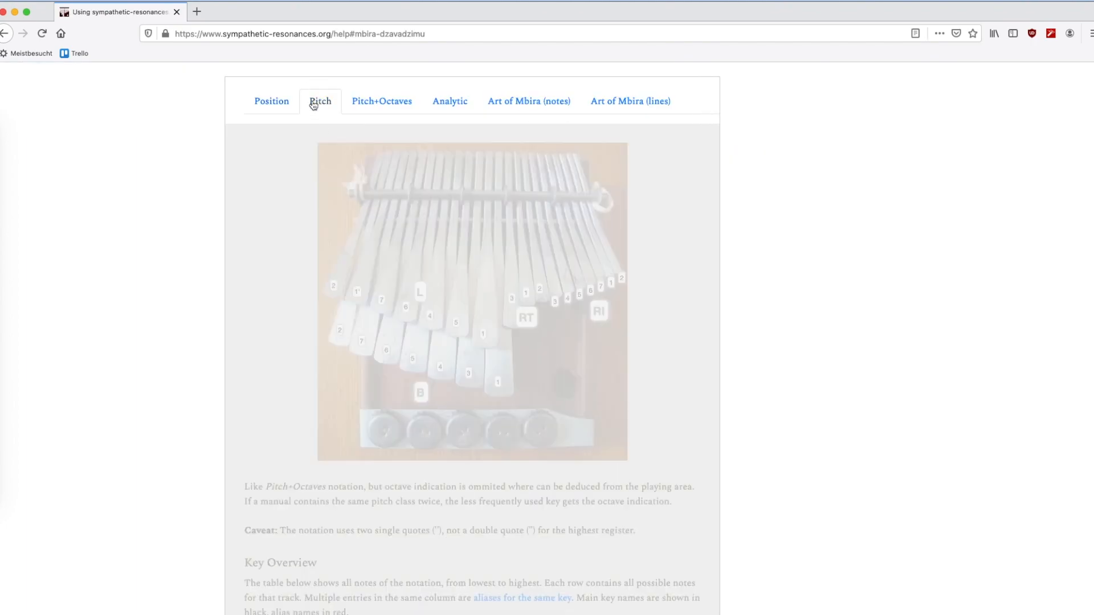
{"action": "left_click", "coordinate": [276, 102]}
{"action": "left_click", "coordinate": [318, 106]}
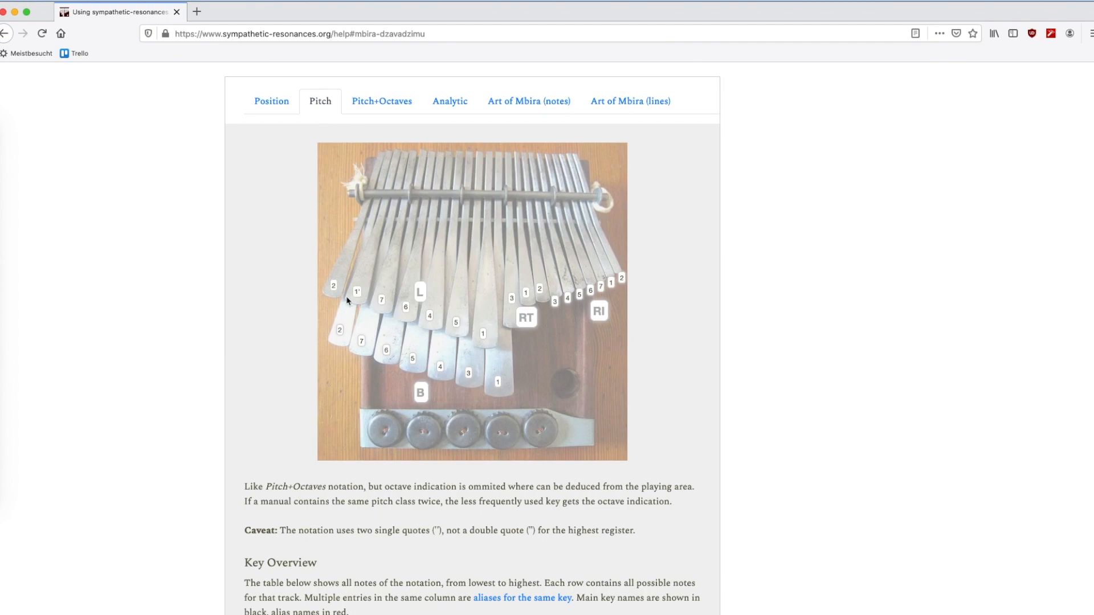
- Switch back to REAPER and select the three note items of the first group
{"action": "key", "text": "super+Tab"}
{"action": "left_click_drag", "start_coordinate": [197, 271], "coordinate": [224, 272]}
{"action": "left_click", "coordinate": [223, 284]}
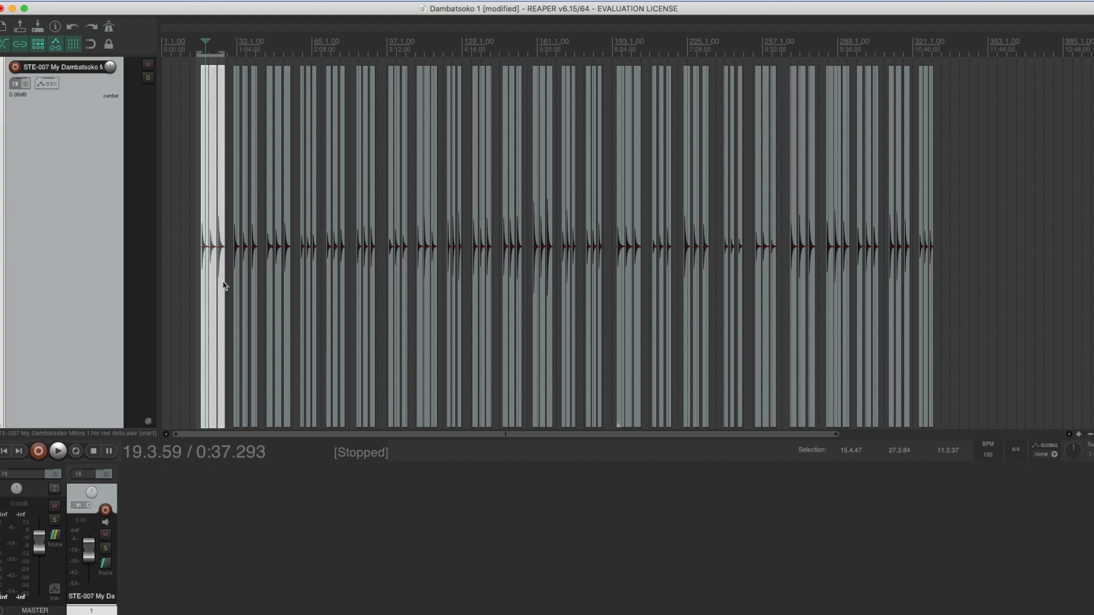
{"action": "key", "text": "plus"}
{"action": "key", "text": "plus"}
{"action": "key", "text": "plus"}
{"action": "key", "text": "plus"}
{"action": "key", "text": "plus"}
{"action": "key", "text": "plus"}
{"action": "key", "text": "plus"}
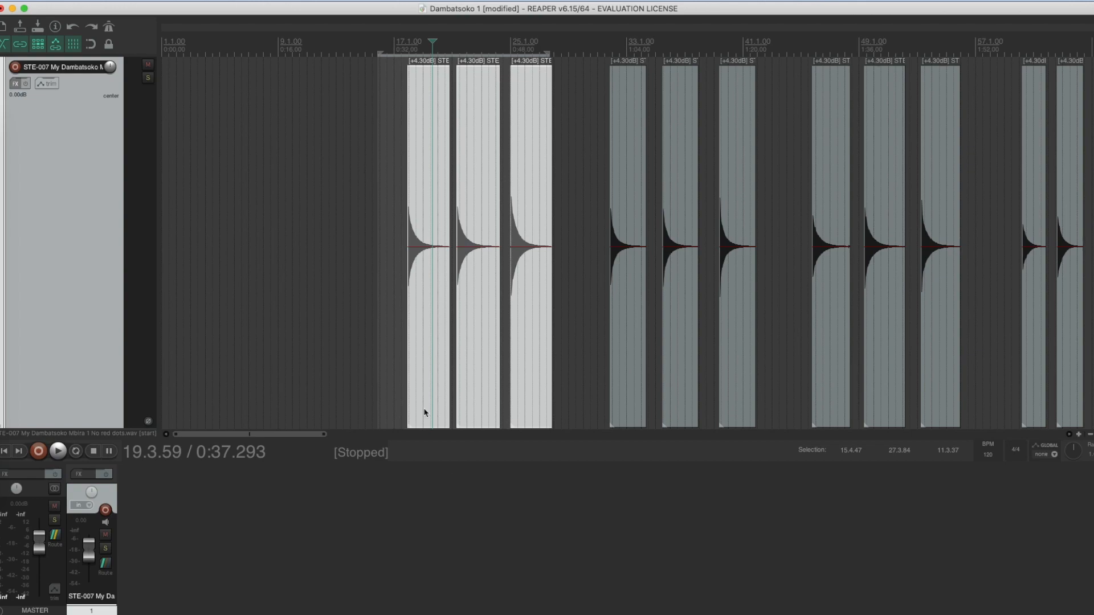
{"action": "left_click", "coordinate": [378, 325]}
{"action": "left_click", "coordinate": [434, 322]}
{"action": "left_click", "coordinate": [526, 327], "text": "shift"}
- Open the properties of the three selected items and set their take name to L1
{"action": "left_click", "coordinate": [162, 4]}
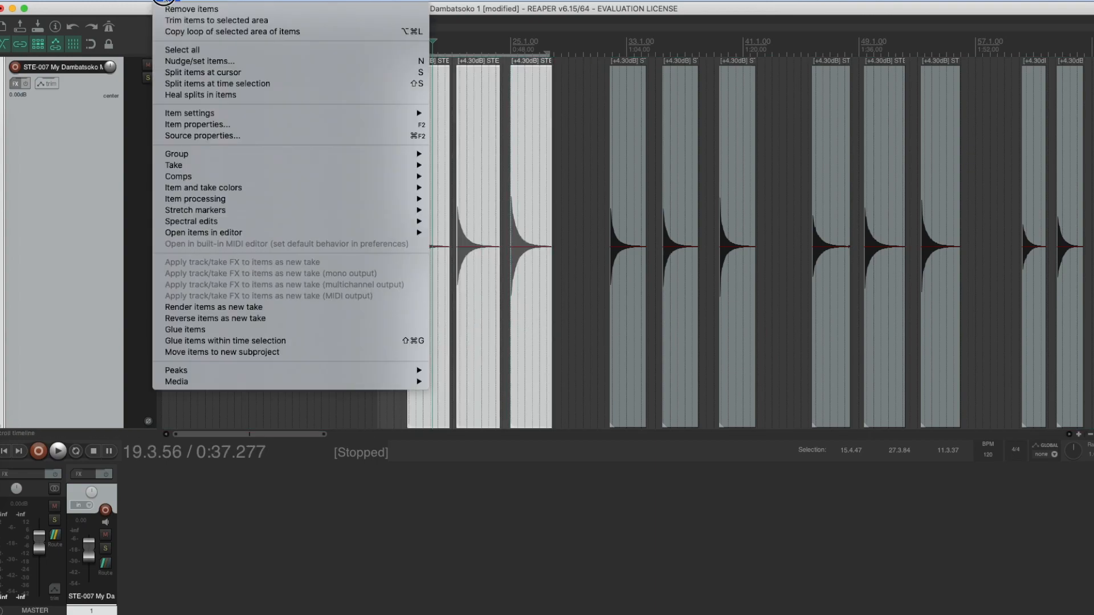
{"action": "left_click", "coordinate": [217, 126]}
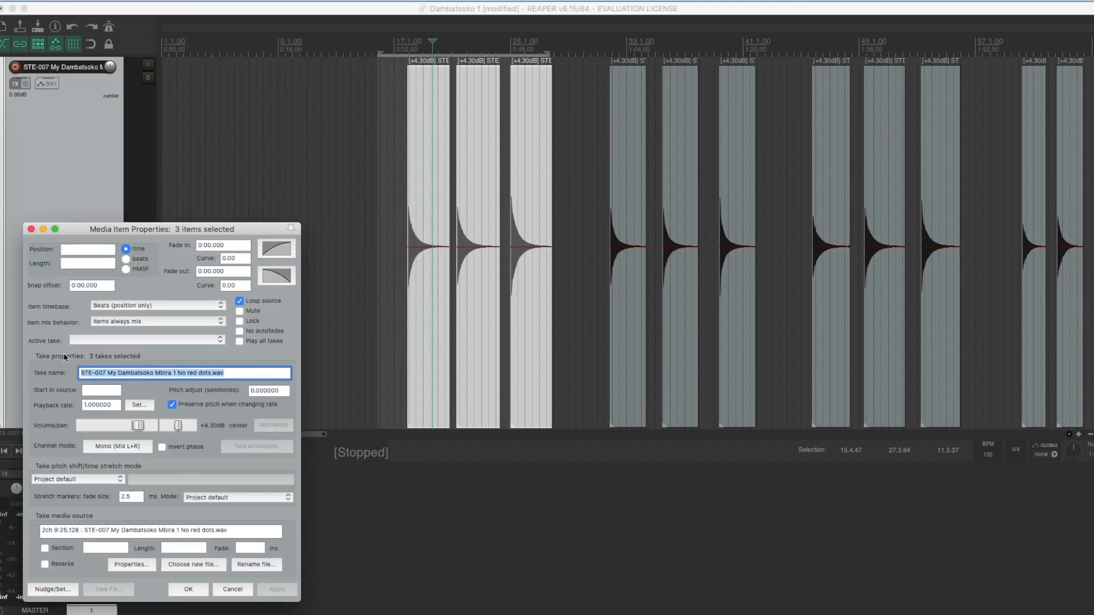
{"action": "type", "text": "L1"}
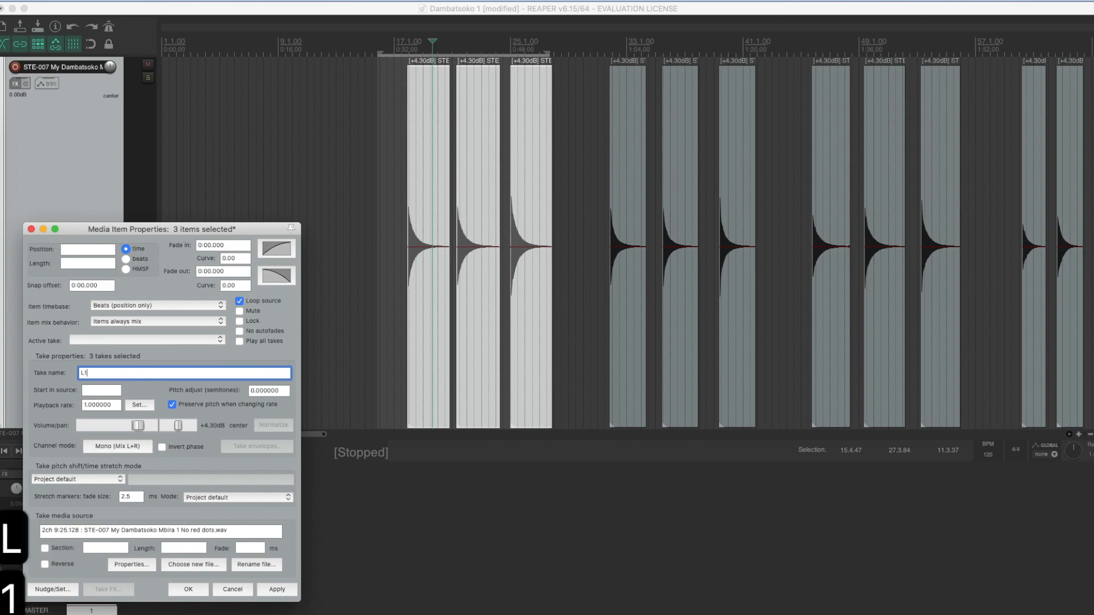
{"action": "key", "text": "Return"}
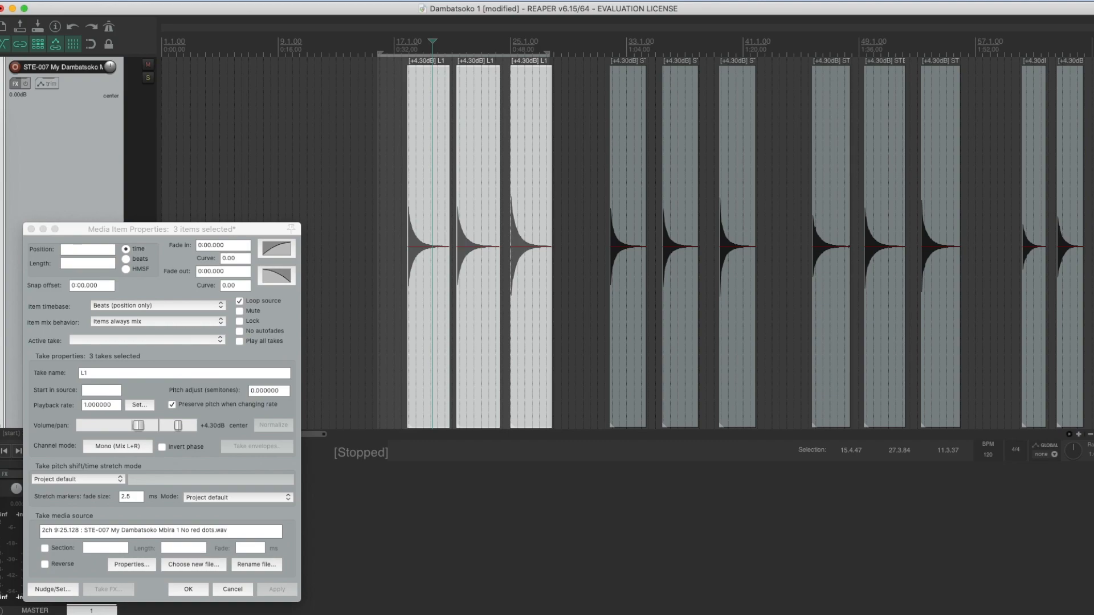
- Select the three items of the second group and set their take name to L5
{"action": "left_click", "coordinate": [627, 346]}
{"action": "left_click", "coordinate": [735, 347], "text": "shift"}
{"action": "left_click", "coordinate": [256, 373]}
{"action": "key", "text": "shift+super+Left"}
{"action": "type", "text": "L5"}
{"action": "key", "text": "Return"}
- Select the three items of the third group and set their take name to L4
{"action": "left_click", "coordinate": [820, 348]}
{"action": "left_click", "coordinate": [940, 347], "text": "shift"}
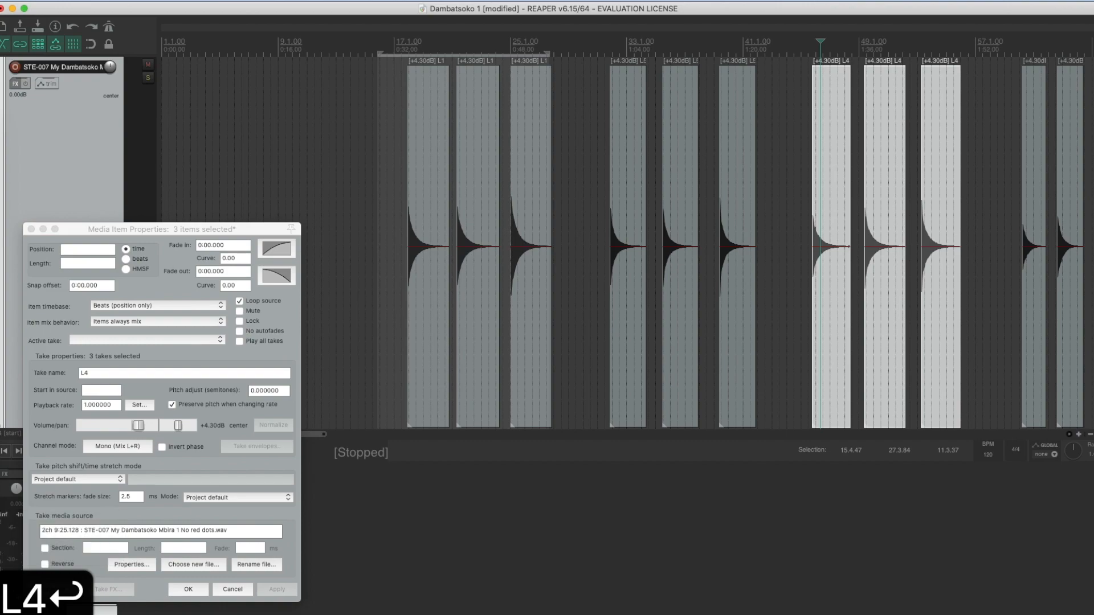
- Select the three items of the fourth note group and set their take name to L6
{"action": "scroll", "coordinate": [515, 344], "scroll_direction": "right", "scroll_amount": 5}
{"action": "left_click", "coordinate": [708, 346]}
{"action": "left_click", "coordinate": [785, 345], "text": "shift"}
{"action": "left_click", "coordinate": [267, 373]}
{"action": "key", "text": "shift+super+Left"}
{"action": "type", "text": "L6"}
{"action": "key", "text": "Return"}
- Select the items of the fifth note group and set their take name to L7
{"action": "left_click", "coordinate": [881, 347]}
{"action": "key", "text": "shift+super+Left"}
{"action": "type", "text": "L7"}
{"action": "key", "text": "Return"}
- Select the next two three-note groups one after the other and set the take name of the second one to L2
{"action": "scroll", "coordinate": [569, 337], "scroll_direction": "right", "scroll_amount": 10}
{"action": "left_click", "coordinate": [361, 228]}
{"action": "left_click", "coordinate": [447, 196], "text": "shift"}
{"action": "left_click", "coordinate": [253, 374]}
{"action": "key", "text": "shift+super+Left"}
{"action": "left_click", "coordinate": [634, 324], "text": "shift"}
{"action": "left_click", "coordinate": [256, 374]}
{"action": "key", "text": "shift+super+Left"}
{"action": "type", "text": "L2"}
{"action": "key", "text": "Return"}
- Select the three items of the group following L2 and set their take name to B1
{"action": "left_click", "coordinate": [729, 327]}
{"action": "left_click", "coordinate": [811, 327], "text": "shift"}
{"action": "left_click", "coordinate": [252, 375]}
{"action": "key", "text": "shift+super+Left"}
{"action": "type", "text": "B2"}
{"action": "key", "text": "Return"}
- Continue through the next three-note groups and set the take name of the group near bar 145 to B5
{"action": "left_click", "coordinate": [989, 330]}
{"action": "scroll", "coordinate": [989, 329], "scroll_direction": "right", "scroll_amount": 10}
{"action": "left_click", "coordinate": [457, 342]}
{"action": "left_click", "coordinate": [541, 342], "text": "shift"}
{"action": "left_click", "coordinate": [259, 374]}
{"action": "type", "text": "B"}
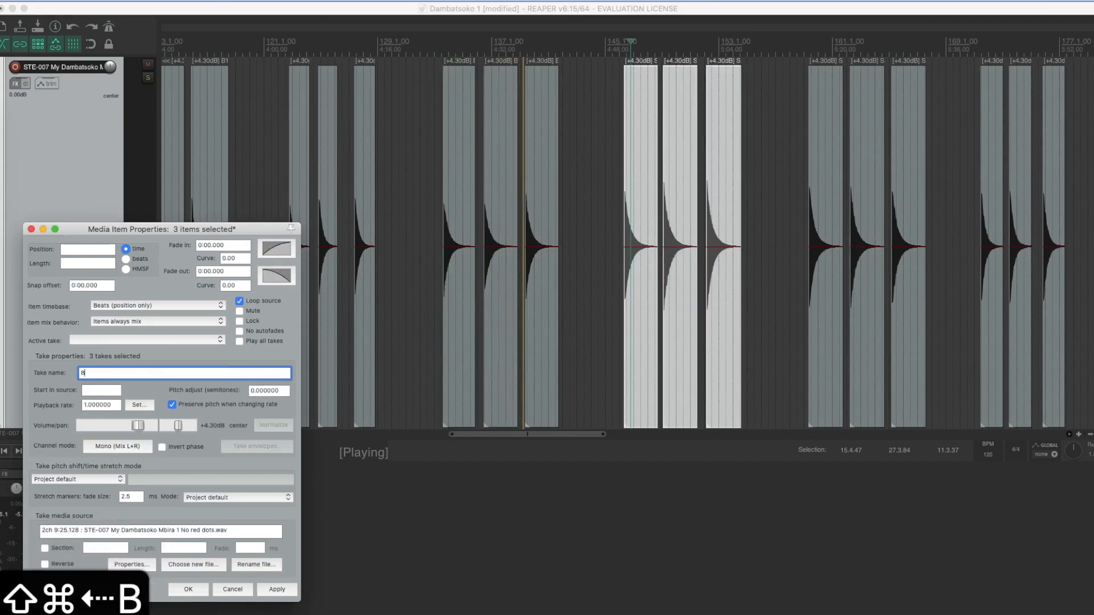
{"action": "type", "text": "5"}
{"action": "key", "text": "Return"}
- Set the take names of the two three-note groups following B5 to B6 and B7
{"action": "left_click", "coordinate": [827, 330]}
{"action": "left_click", "coordinate": [909, 331], "text": "shift"}
{"action": "left_click", "coordinate": [262, 376]}
{"action": "key", "text": "shift+super+Left"}
{"action": "type", "text": "B6"}
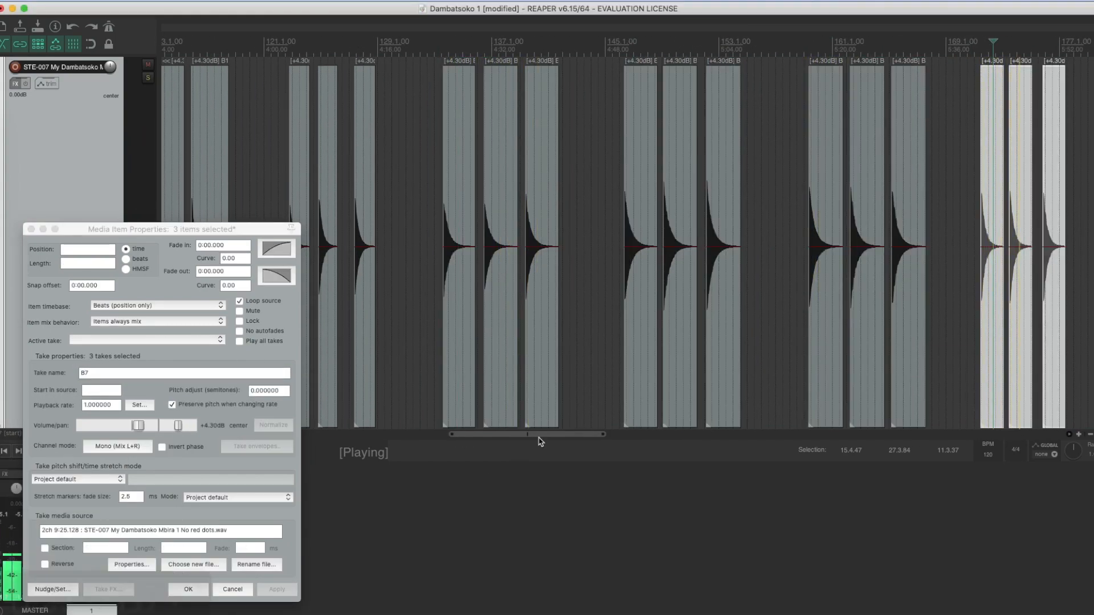
- Select the three items of the group following B7 and set their take name to B2
{"action": "left_click_drag", "start_coordinate": [538, 437], "coordinate": [655, 437]}
{"action": "left_click", "coordinate": [469, 347]}
{"action": "left_click", "coordinate": [537, 354], "text": "shift"}
{"action": "left_click", "coordinate": [254, 374]}
{"action": "key", "text": "shift+super+Left"}
{"action": "type", "text": "B2"}
{"action": "key", "text": "Return"}
- Set the take name of the group near bar 193 to RT3 and select the three items of the following group
{"action": "left_click", "coordinate": [664, 337]}
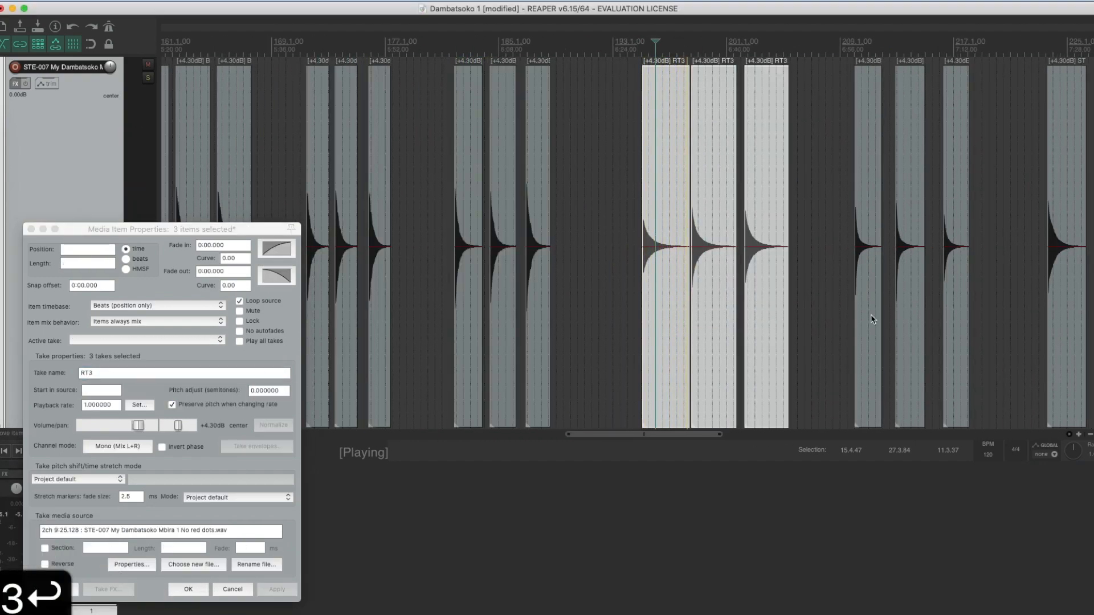
{"action": "left_click", "coordinate": [868, 336]}
{"action": "left_click", "coordinate": [955, 336], "text": "shift"}
{"action": "key", "text": "shift+super+Left"}
- Select the three items of the group near bar 225 and set their take name to RT2
{"action": "left_click_drag", "start_coordinate": [708, 437], "coordinate": [810, 437]}
{"action": "left_click", "coordinate": [483, 342]}
{"action": "key", "text": "shift+super+Left"}
{"action": "type", "text": "RT2"}
{"action": "key", "text": "Return"}
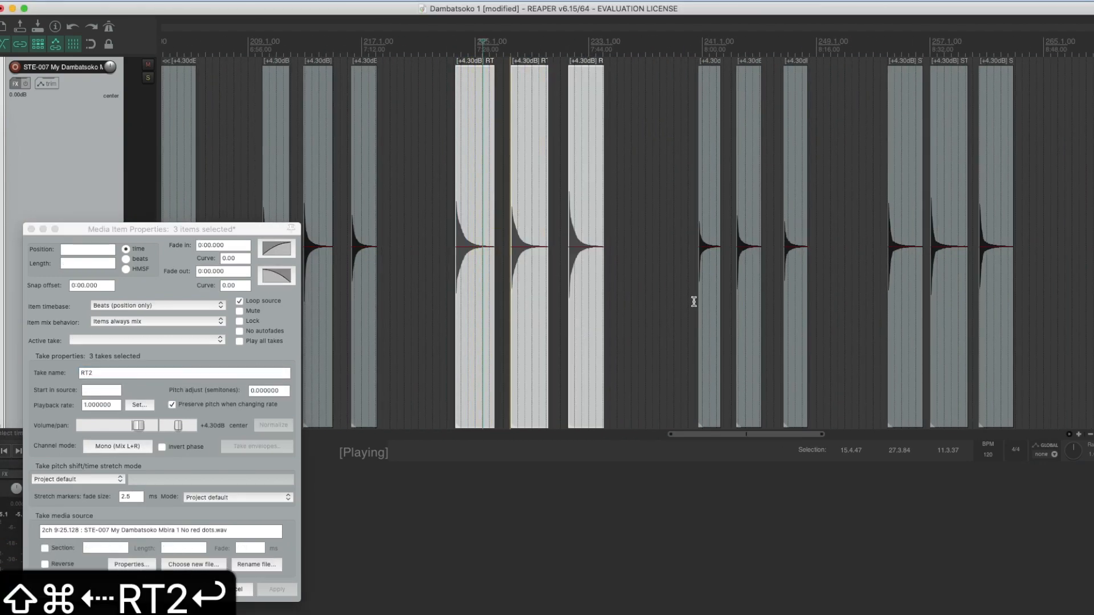
- Set the take names of the two three-note groups following RT2 to RT3 and RI4
{"action": "left_click", "coordinate": [704, 305]}
{"action": "left_click", "coordinate": [795, 313], "text": "shift"}
{"action": "left_click", "coordinate": [249, 374]}
{"action": "key", "text": "shift+super+Left"}
{"action": "type", "text": "RT3"}
{"action": "key", "text": "Return"}
{"action": "left_click", "coordinate": [913, 325]}
{"action": "left_click", "coordinate": [995, 330], "text": "shift"}
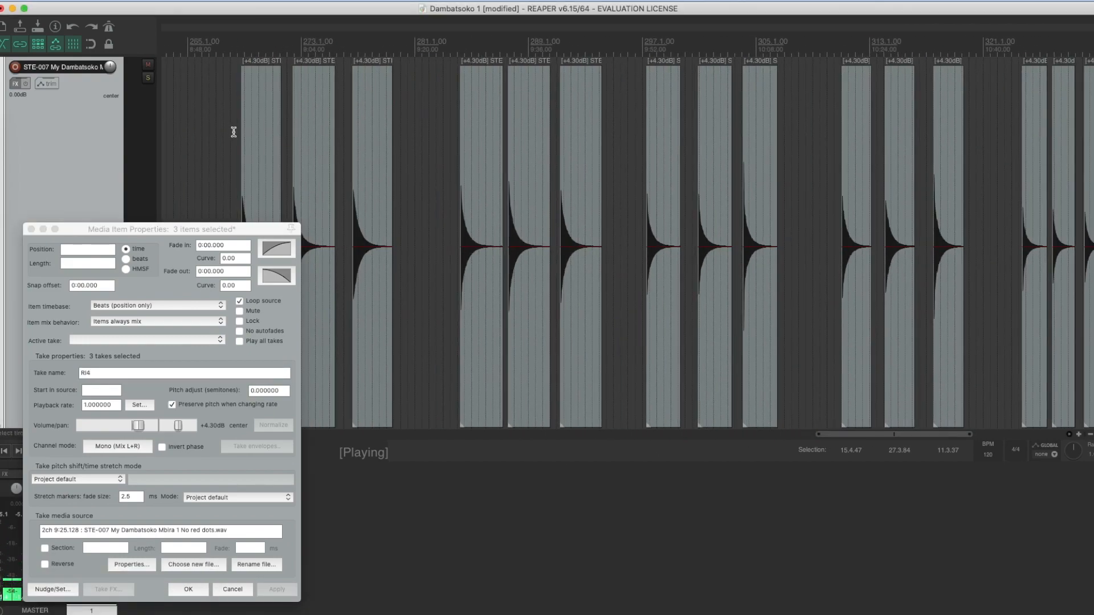
- Set the take names of the two three-note groups following RI4 to RI5 and RI6
{"action": "left_click", "coordinate": [264, 148]}
{"action": "left_click", "coordinate": [371, 171], "text": "shift"}
{"action": "left_click", "coordinate": [251, 374]}
{"action": "key", "text": "shift+super+Left"}
{"action": "type", "text": "RI5"}
{"action": "key", "text": "Return"}
{"action": "left_click", "coordinate": [478, 188]}
{"action": "left_click", "coordinate": [580, 191], "text": "shift"}
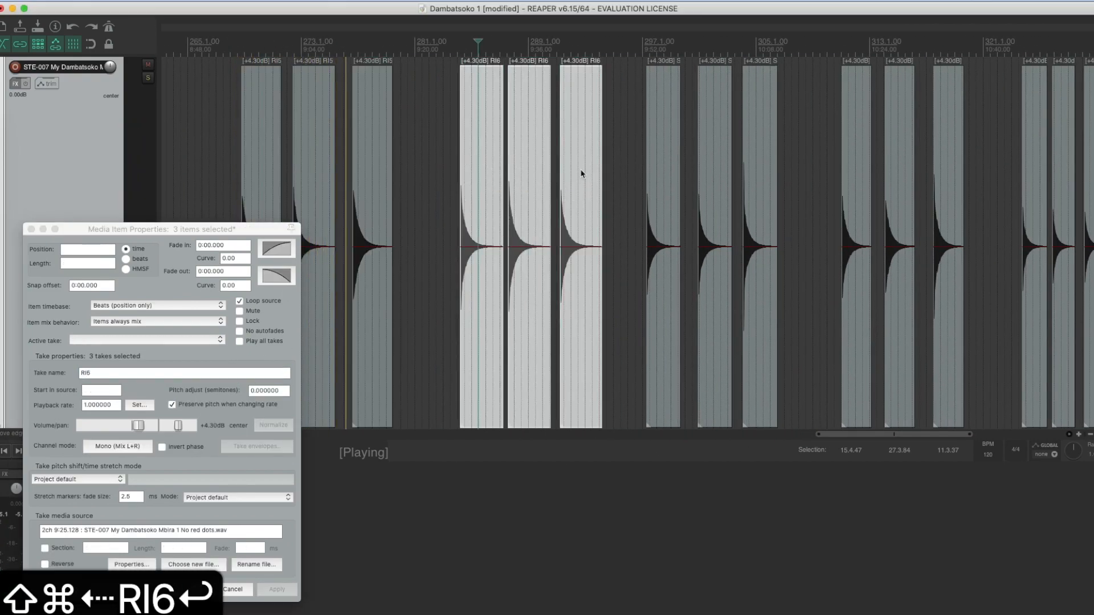
- Select the three items of the group following RI6 and set their take name to RI7
{"action": "left_click", "coordinate": [653, 217]}
{"action": "left_click", "coordinate": [759, 227], "text": "shift"}
{"action": "left_click", "coordinate": [252, 374]}
{"action": "key", "text": "shift+super+Left"}
{"action": "type", "text": "RI7"}
{"action": "key", "text": "Return"}
- Select the last two three-note groups one after the other and set the take name of the final one to RI8
{"action": "left_click", "coordinate": [850, 274]}
{"action": "left_click", "coordinate": [948, 285], "text": "shift"}
{"action": "left_click", "coordinate": [873, 383], "text": "shift"}
{"action": "left_click", "coordinate": [251, 374]}
{"action": "key", "text": "shift+super+Left"}
{"action": "type", "text": "RI8"}
{"action": "key", "text": "Return"}
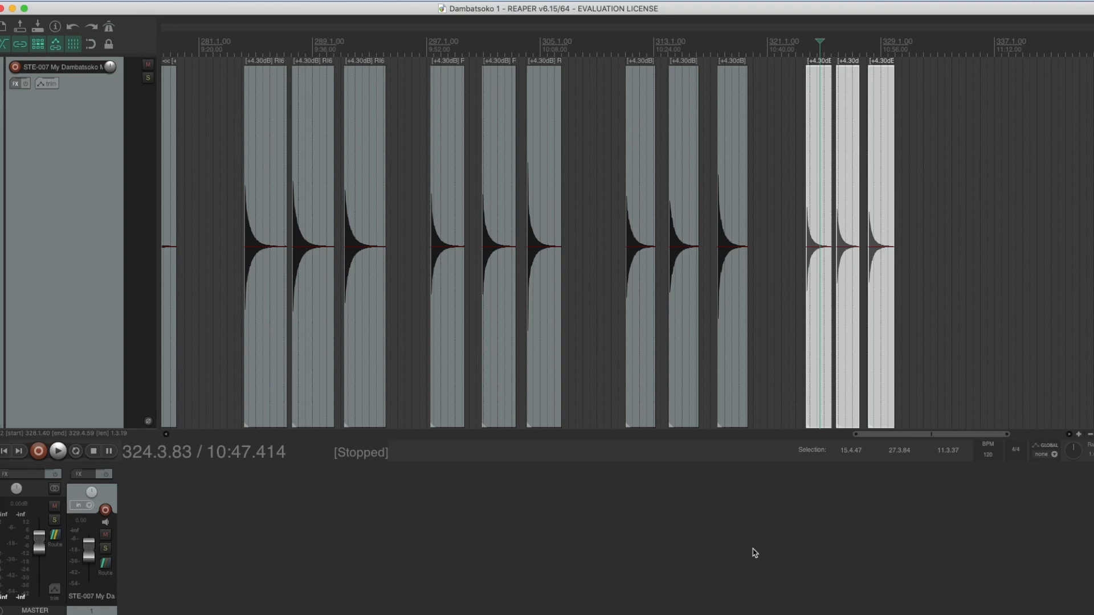
- Select all items in the project and open the Render to File settings
{"action": "left_click", "coordinate": [590, 371]}
{"action": "key", "text": "super+a"}
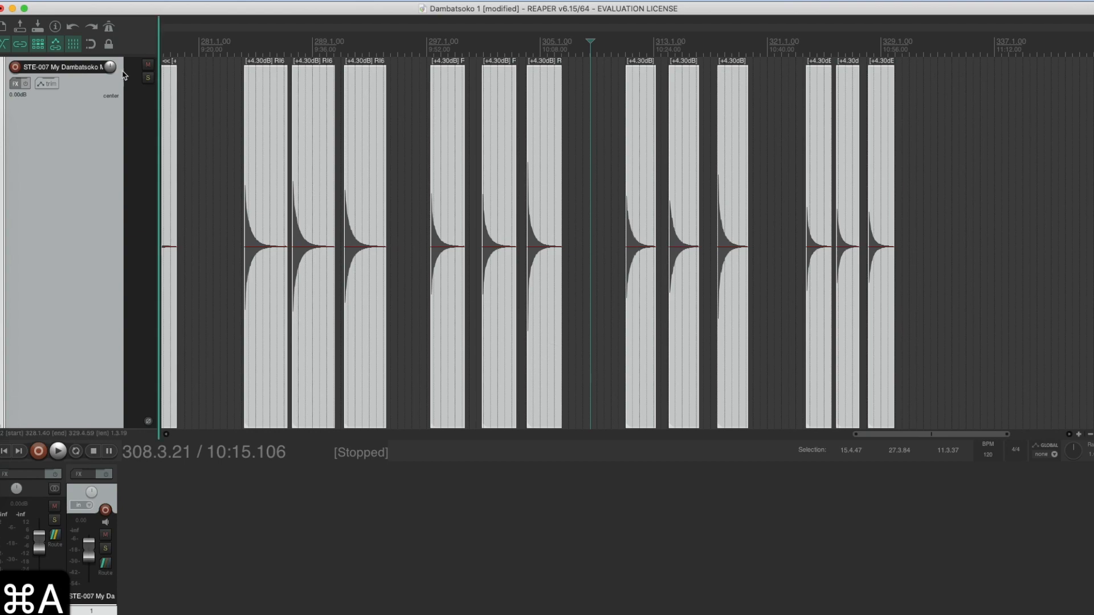
{"action": "left_click", "coordinate": [55, 2]}
{"action": "left_click", "coordinate": [84, 176]}
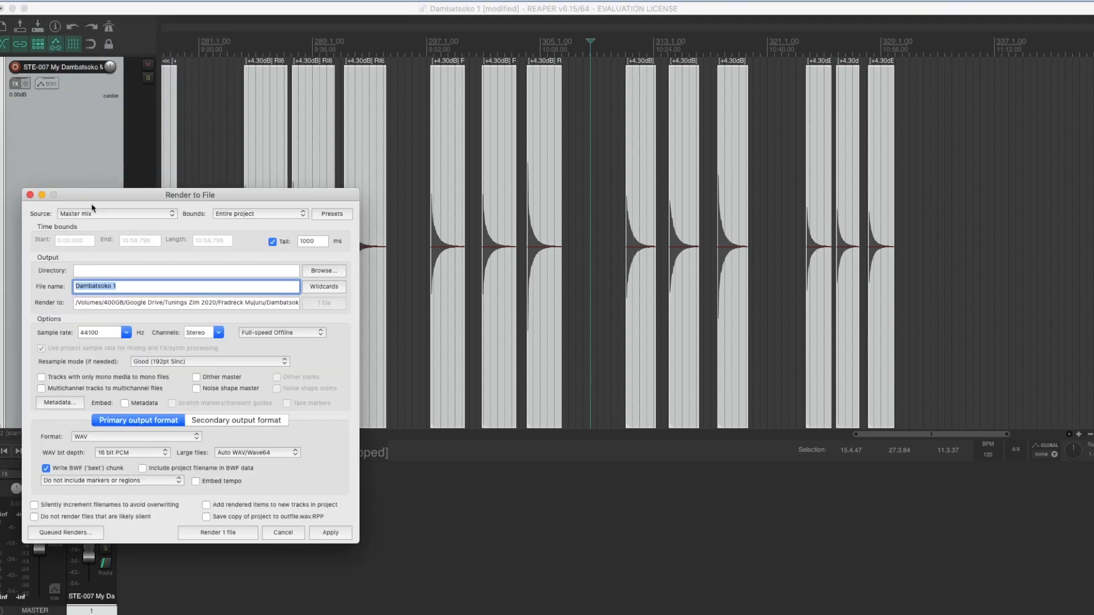
- Set the render source to Selected media items, disable the tail, and use the $item wildcard as the file name
{"action": "left_click", "coordinate": [94, 214]}
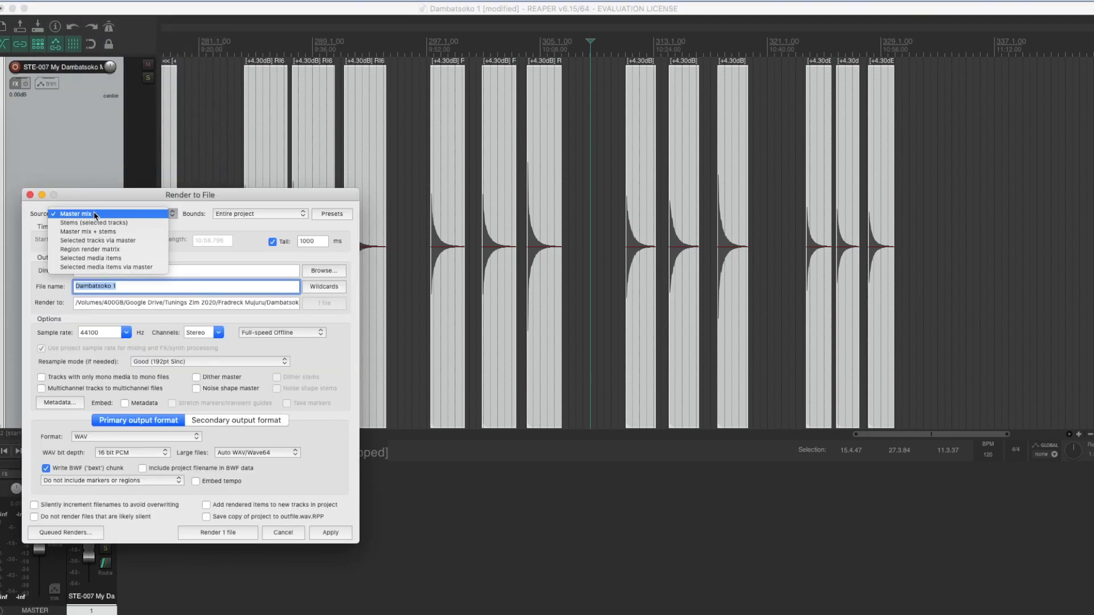
{"action": "left_click", "coordinate": [100, 259]}
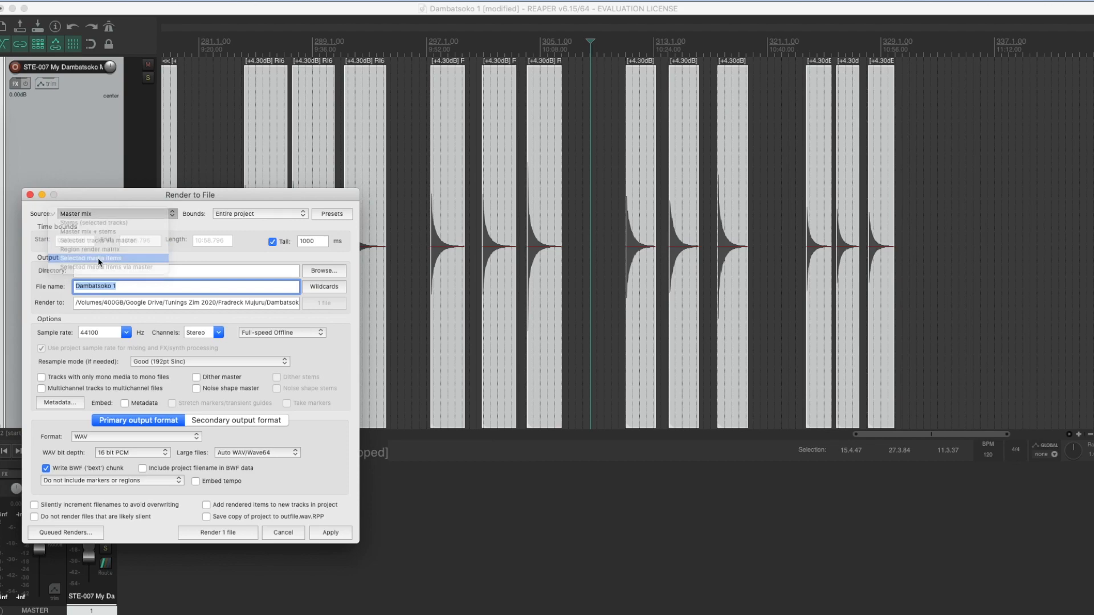
{"action": "left_click", "coordinate": [272, 241]}
{"action": "type", "text": "$item"}
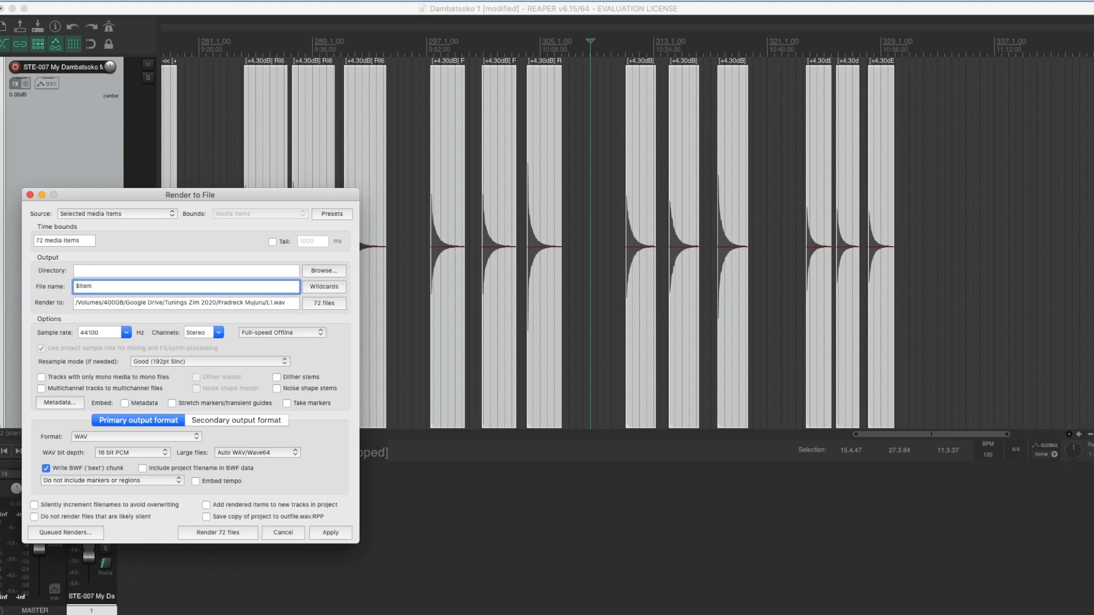
- Check the output format choices, keeping WAV with a 16 bit PCM bit depth
{"action": "left_click", "coordinate": [80, 437]}
{"action": "left_click", "coordinate": [79, 436]}
{"action": "left_click", "coordinate": [122, 458]}
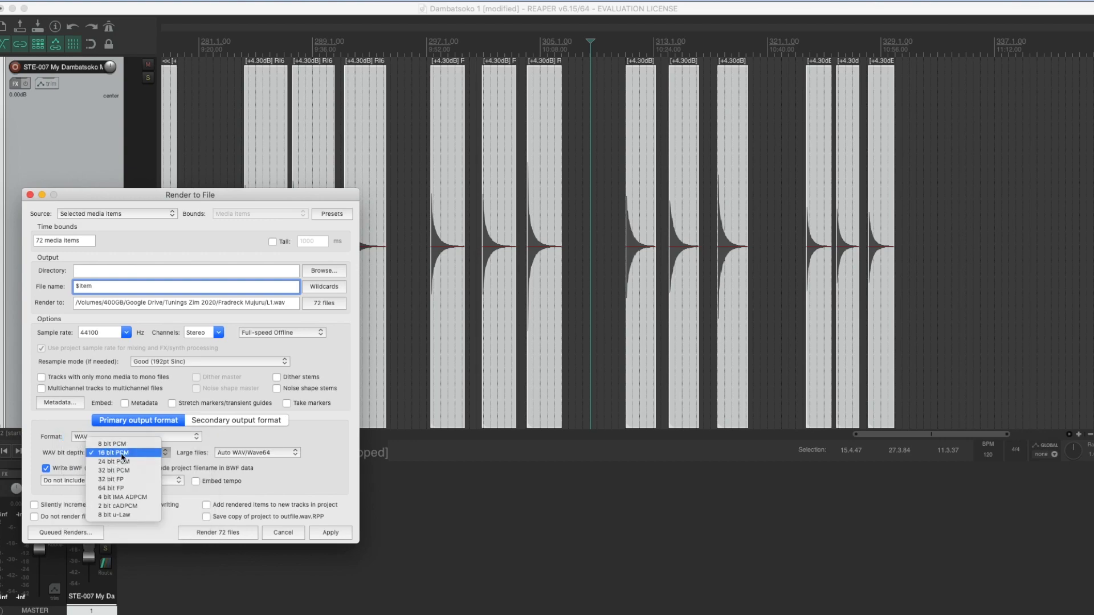
{"action": "left_click", "coordinate": [121, 457]}
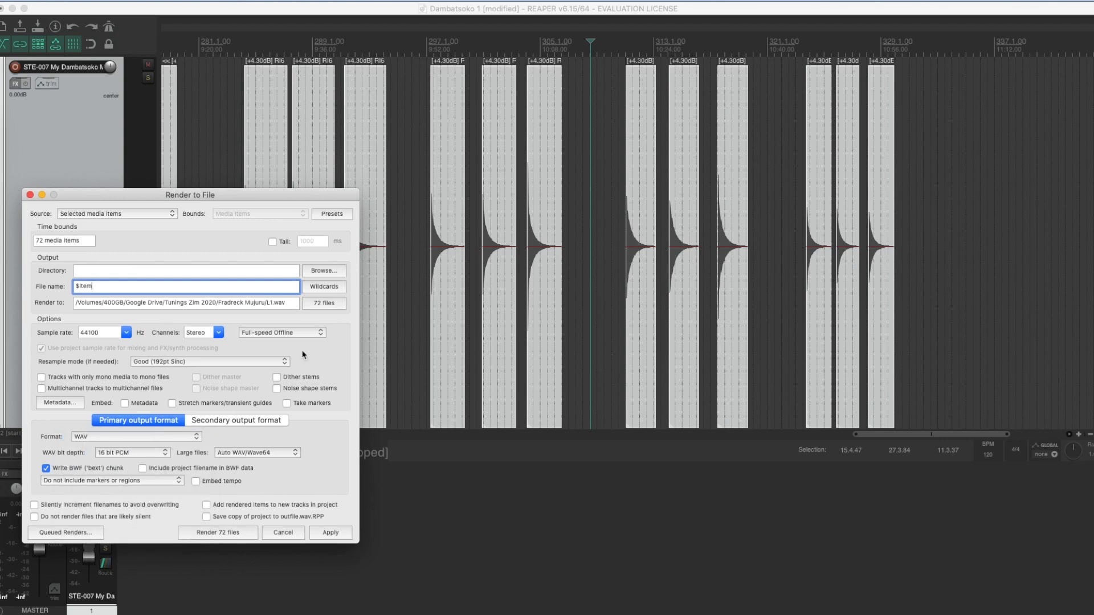
- Create a new folder named export inside the project folder and choose it as the render directory
{"action": "left_click", "coordinate": [343, 274]}
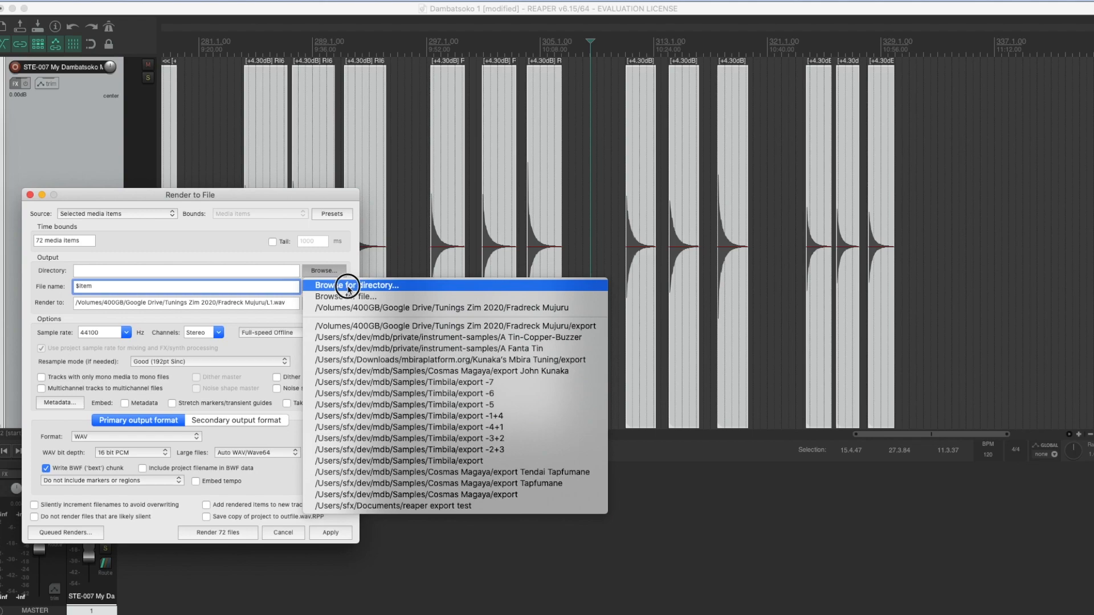
{"action": "left_click", "coordinate": [359, 285]}
{"action": "left_click", "coordinate": [358, 346]}
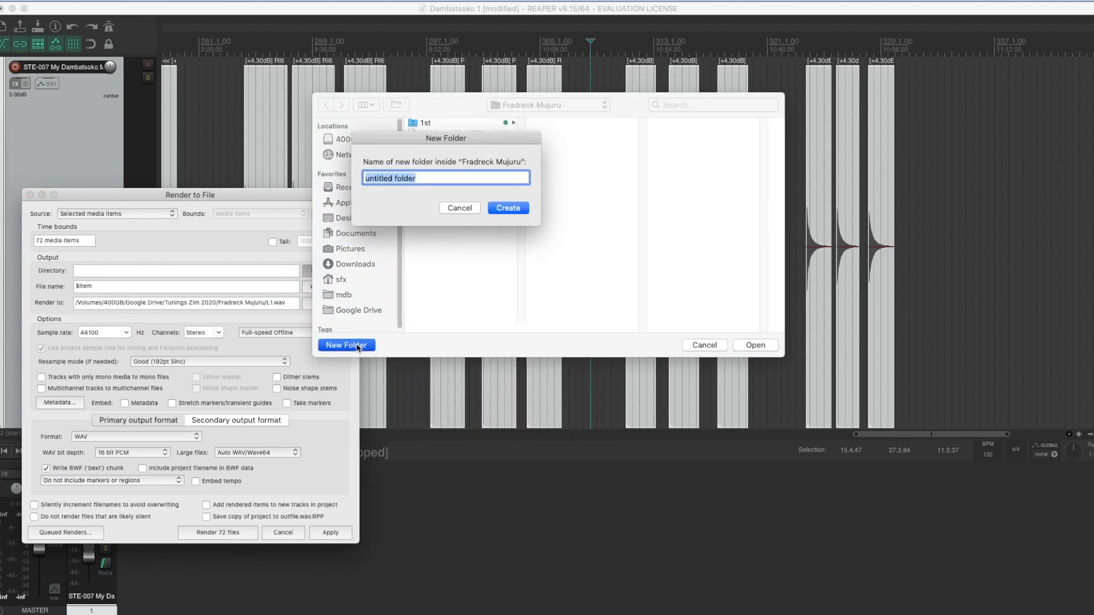
{"action": "type", "text": "export"}
{"action": "key", "text": "Return"}
{"action": "key", "text": "Return"}
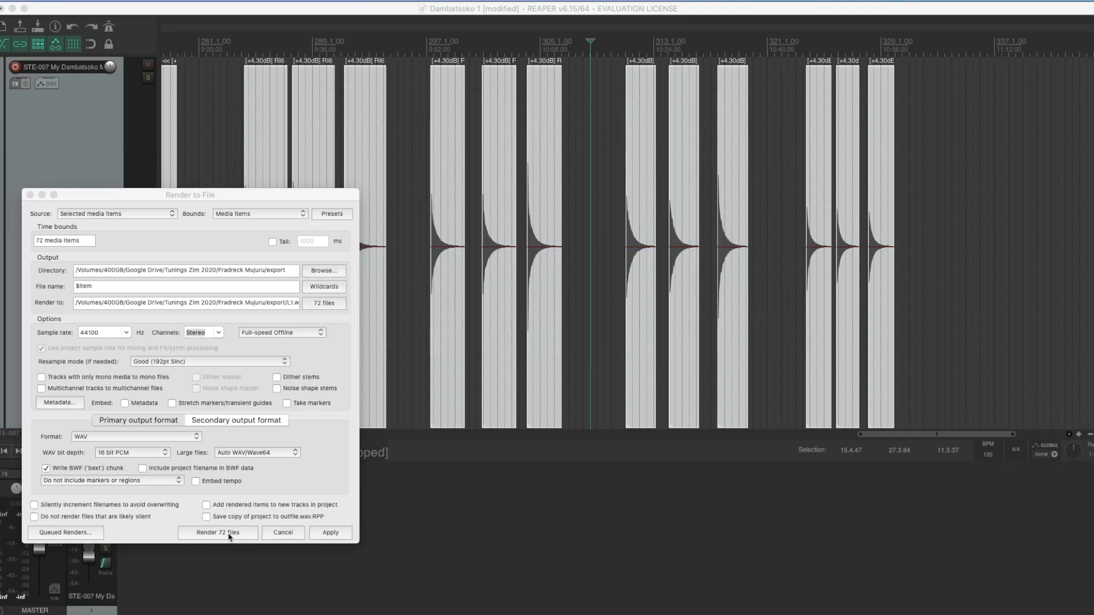
- Set the render channels to Mono and render all selected items to files
{"action": "left_click", "coordinate": [219, 332]}
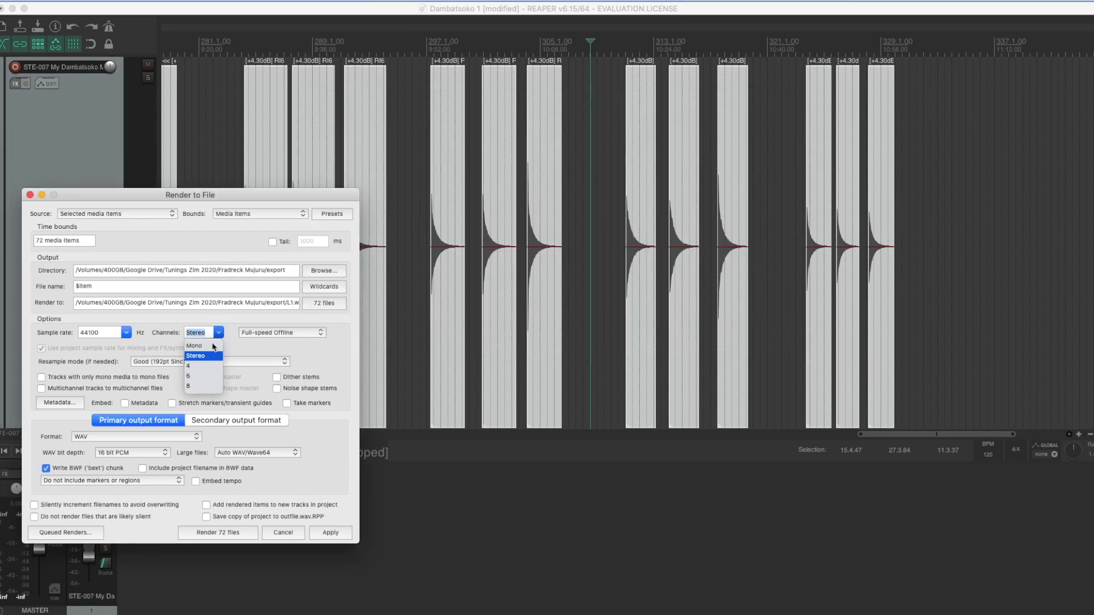
{"action": "left_click", "coordinate": [214, 355]}
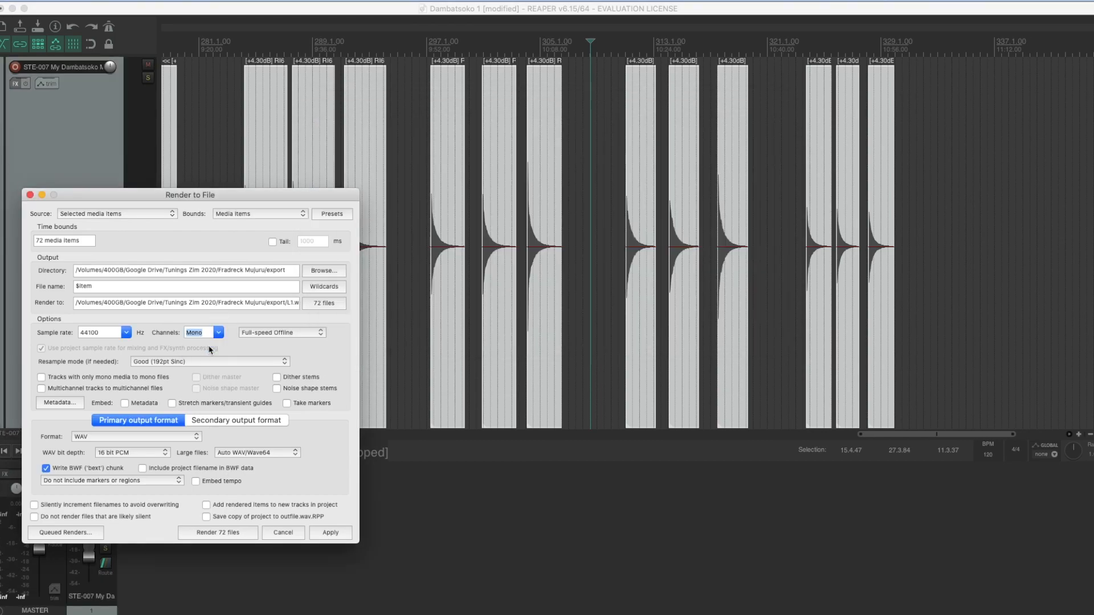
{"action": "left_click", "coordinate": [242, 535]}
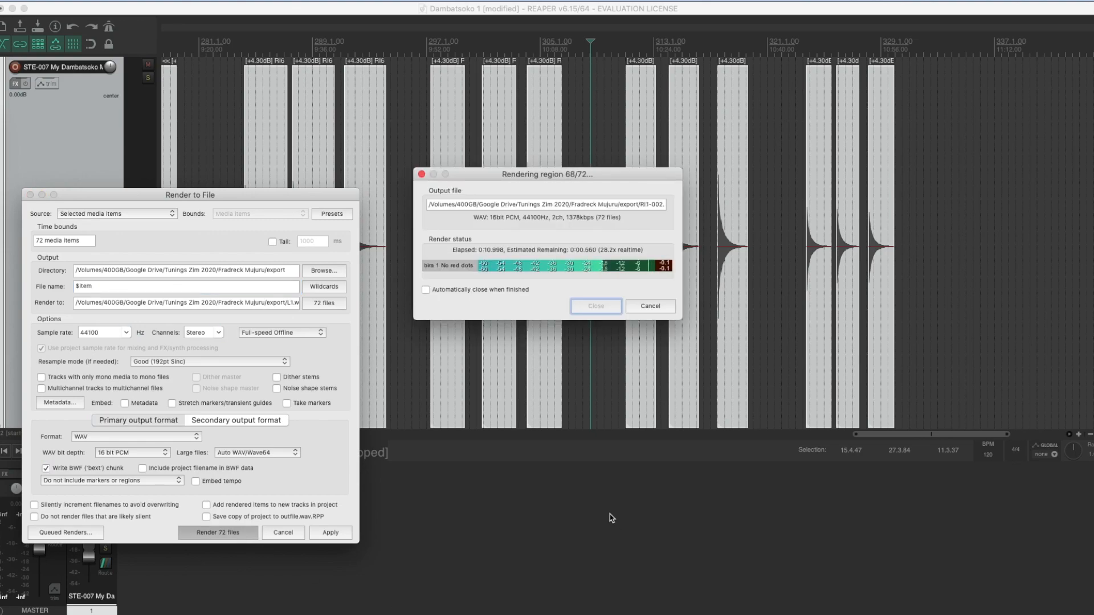
- Open the export folder in Finder and listen to previews of B7-001.wav and B6-003.wav
{"action": "left_click", "coordinate": [511, 310]}
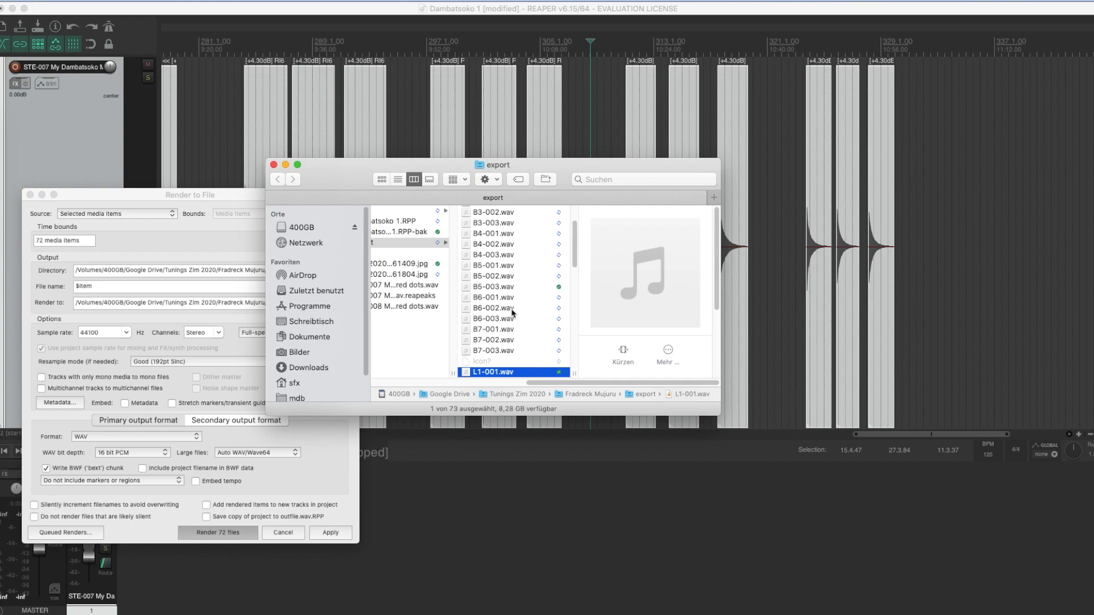
{"action": "left_click", "coordinate": [504, 350]}
{"action": "left_click", "coordinate": [501, 330]}
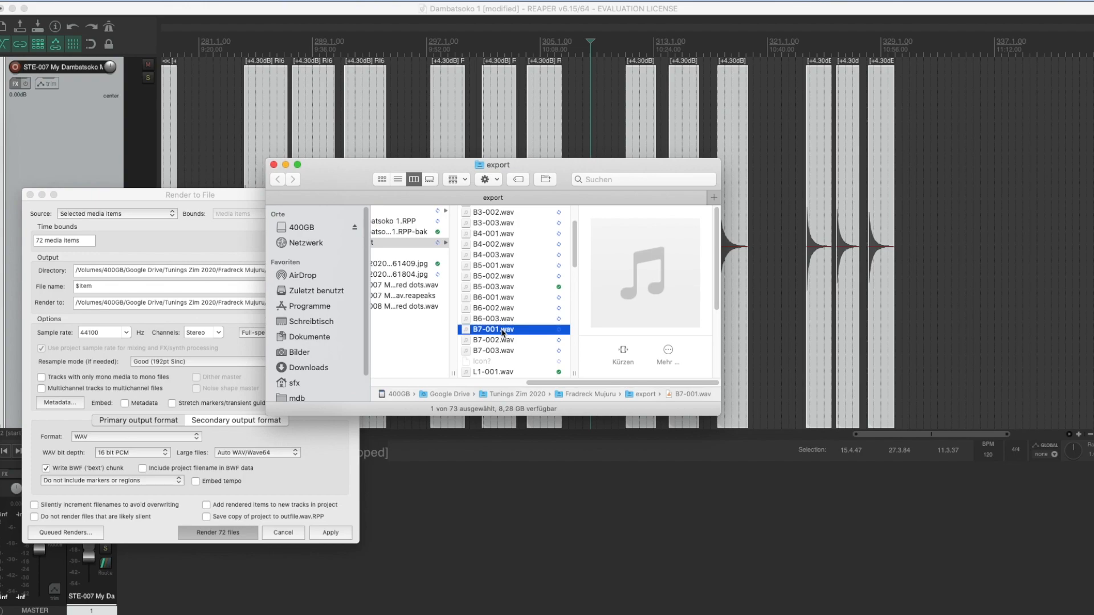
{"action": "key", "text": "space"}
{"action": "key", "text": "Up"}
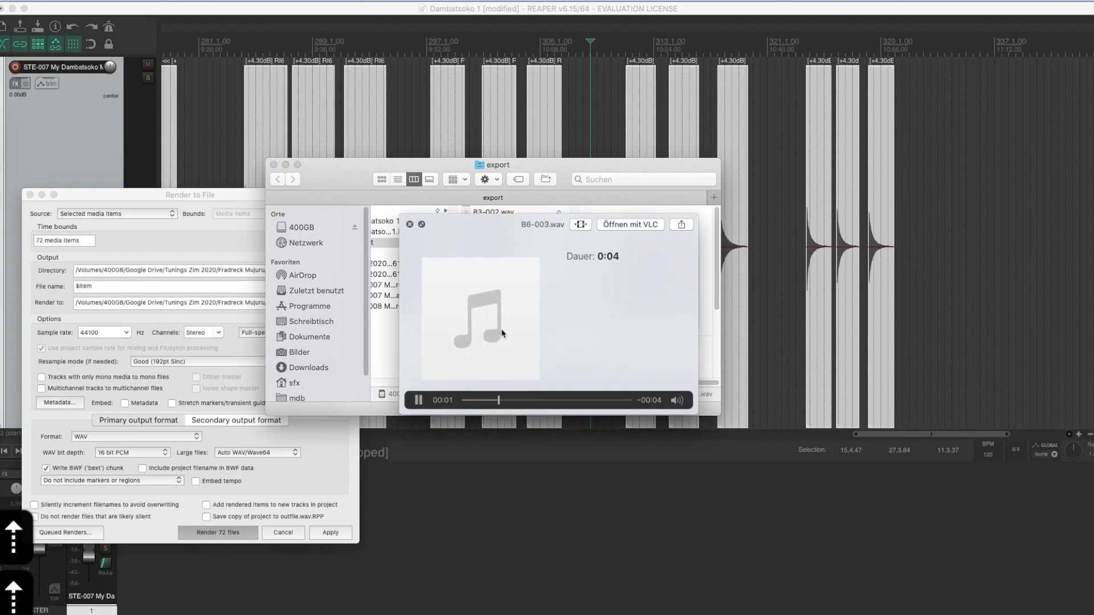
{"action": "key", "text": "space"}
{"action": "key", "text": "Up"}
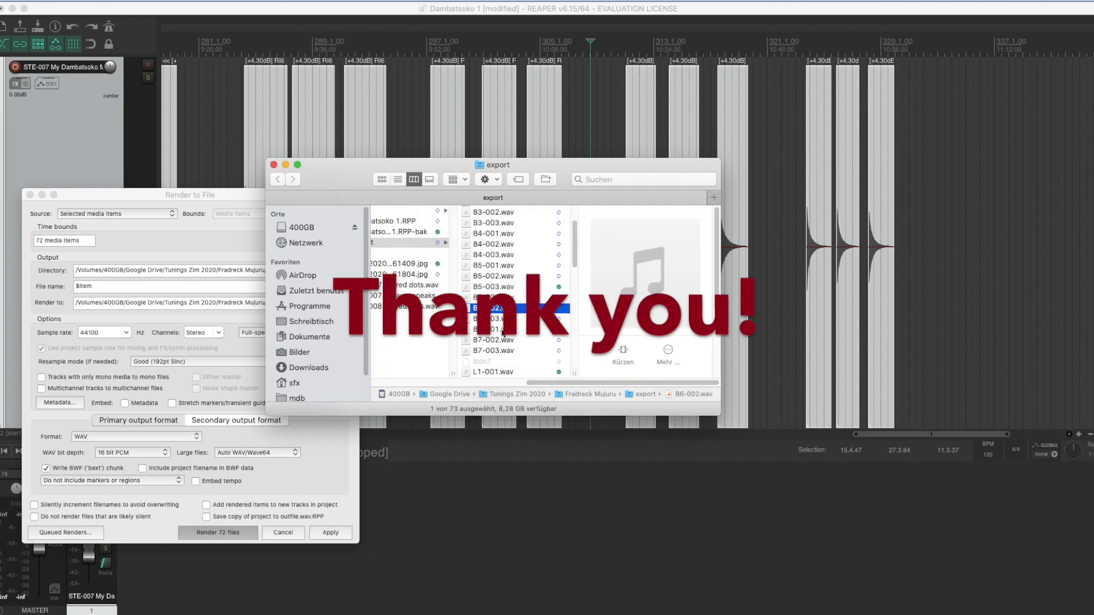